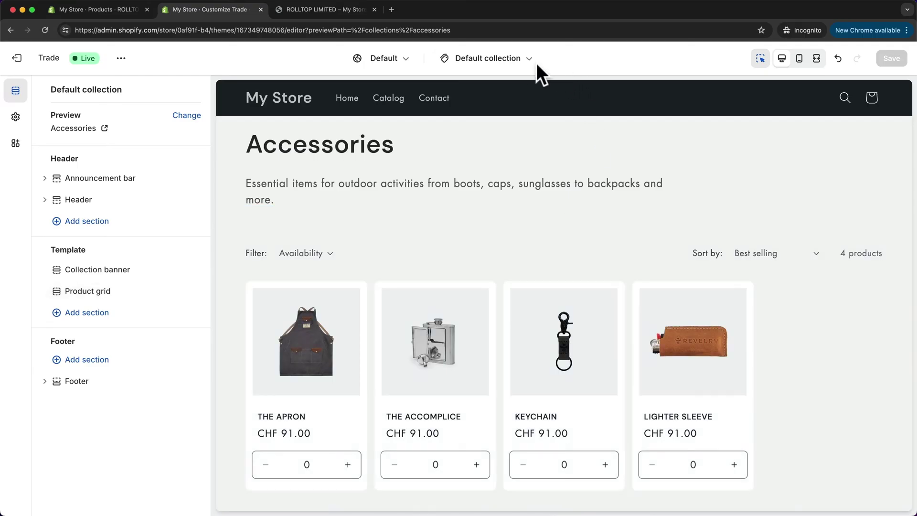
- Open the Default page template from the page templates and hide its Page section
click(520, 62)
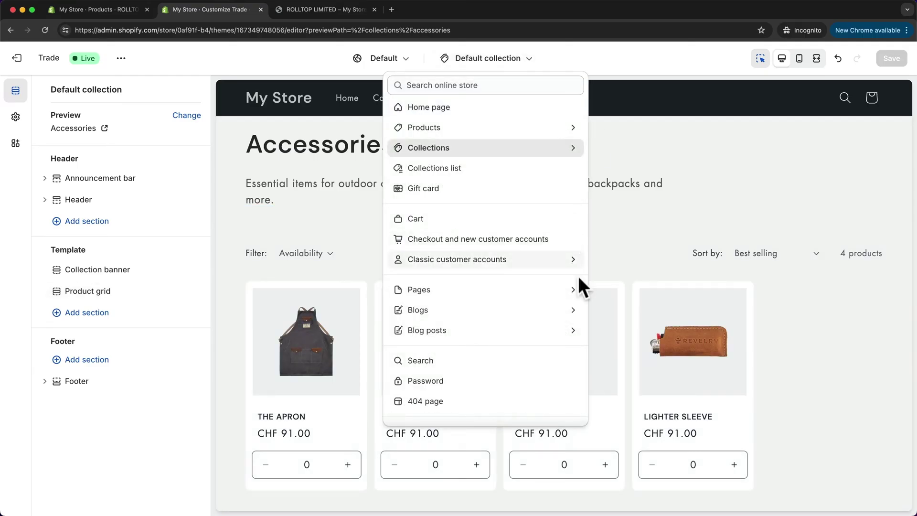
click(517, 291)
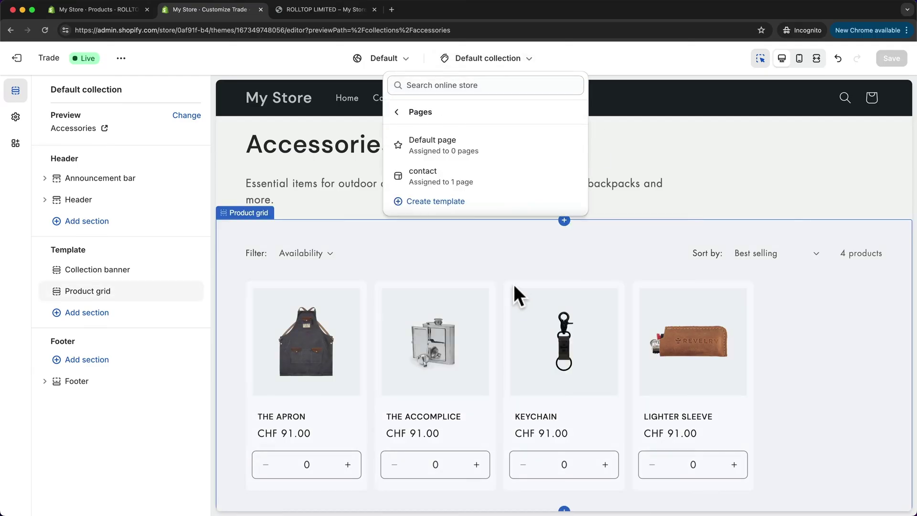
click(449, 147)
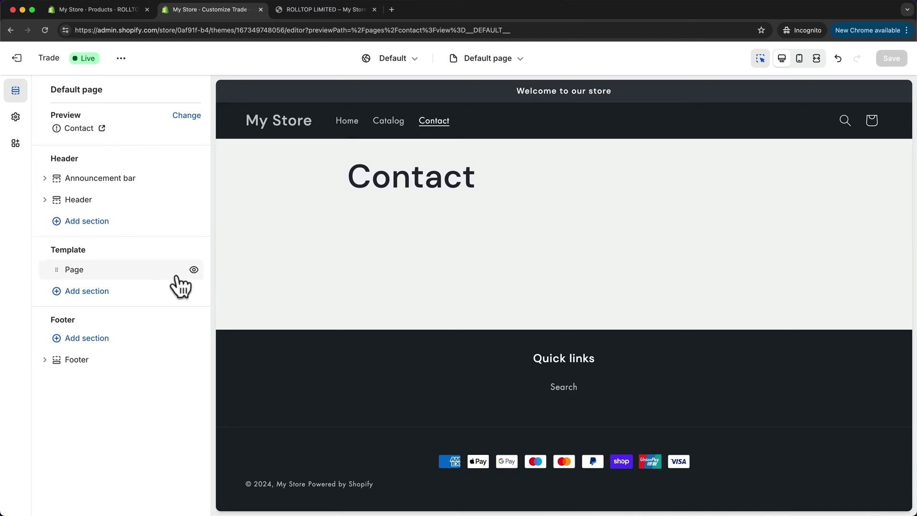
click(193, 270)
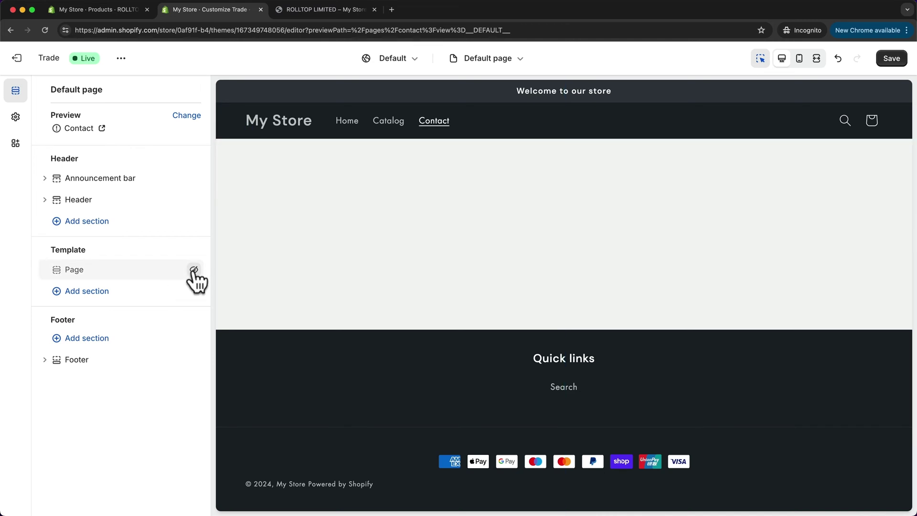
- Add an Image banner section to the template with Small banner height and no container shown on desktop
click(88, 293)
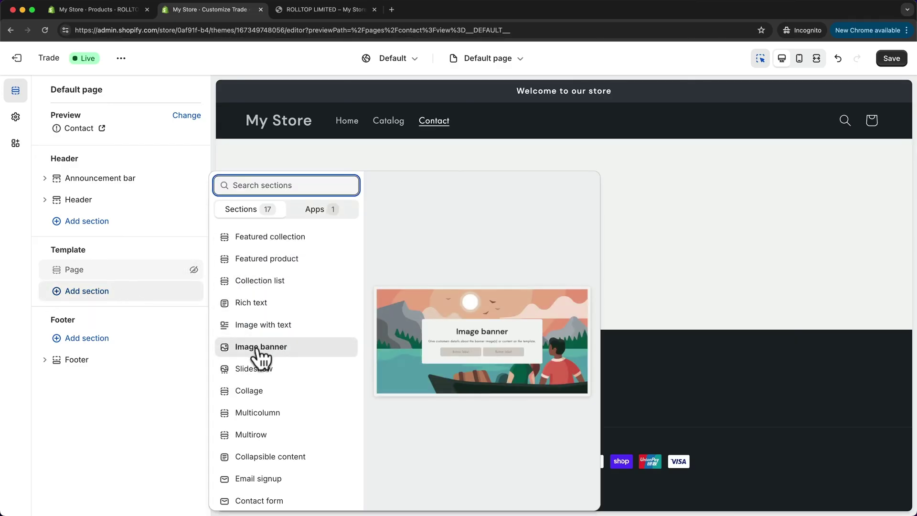
click(296, 350)
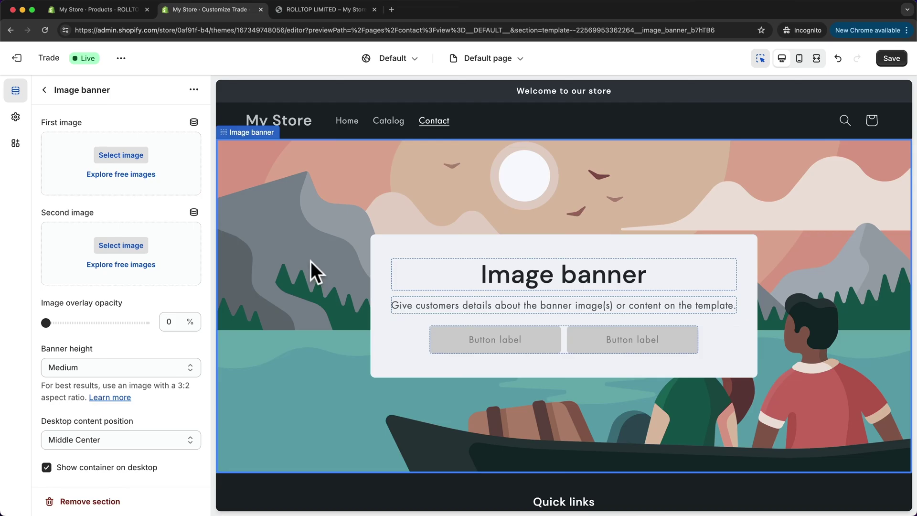
click(107, 365)
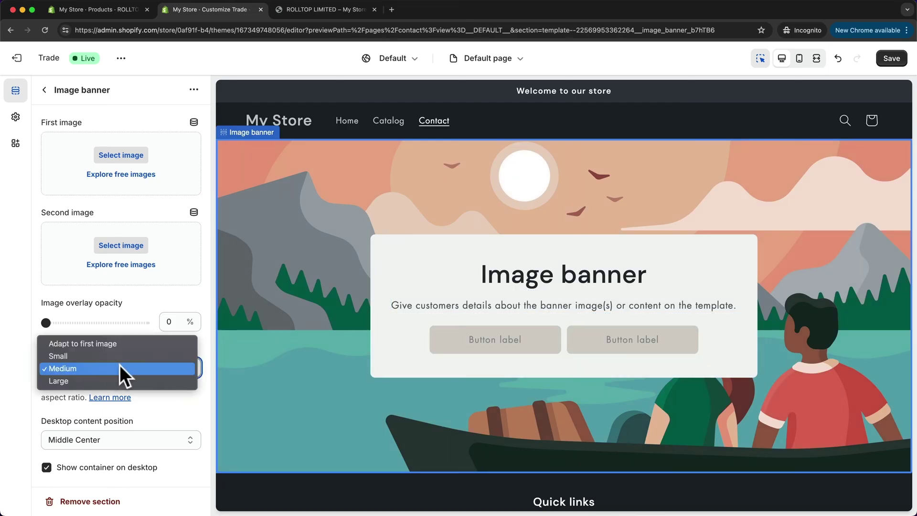
key(Escape)
key(Up)
scroll(152, 330, down, 5)
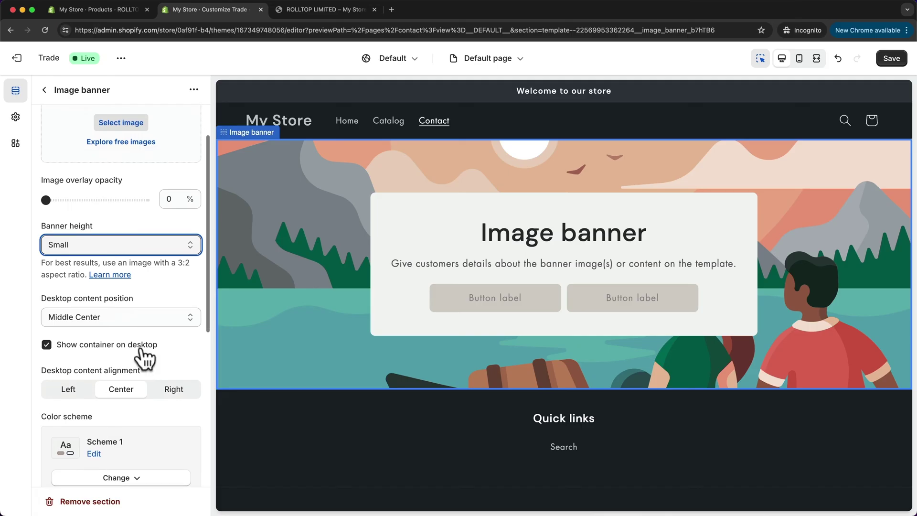
click(46, 345)
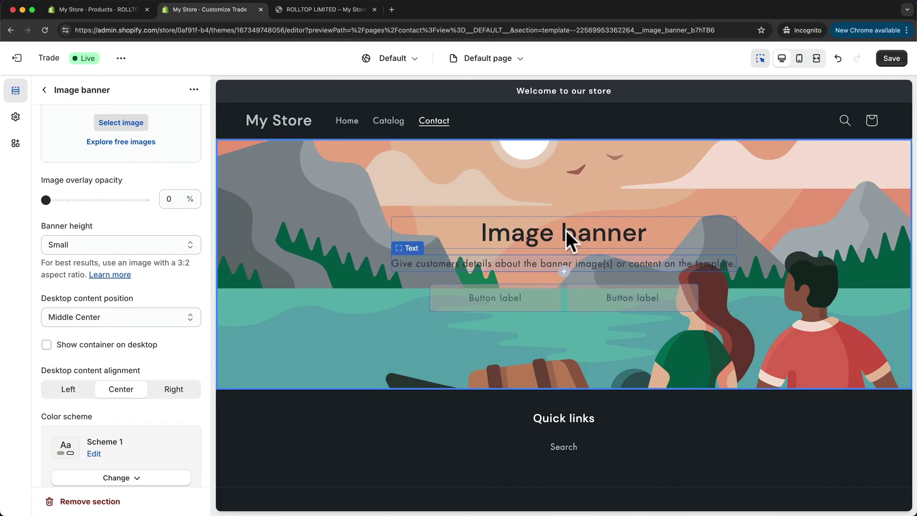
- Remove the text and buttons blocks from the image banner
click(488, 264)
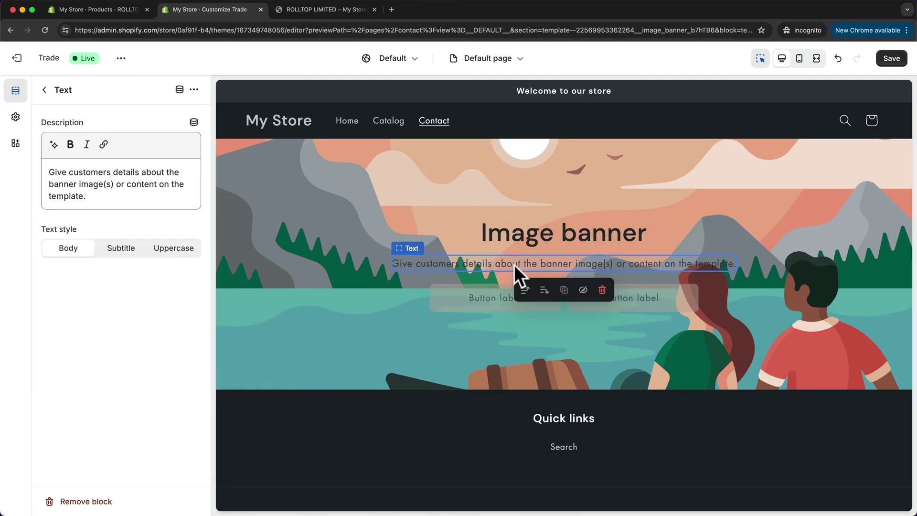
click(602, 290)
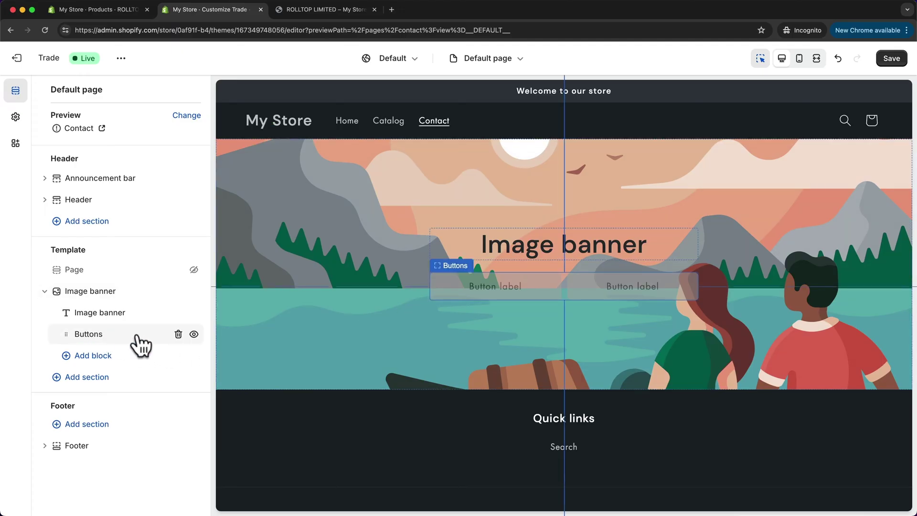
click(178, 334)
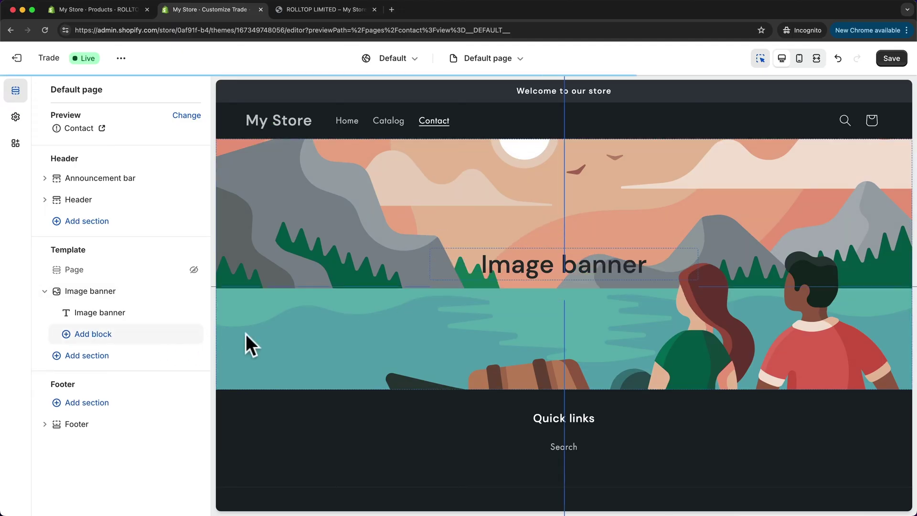
- Set the image banner's heading size to Large and save the Default page template
click(530, 264)
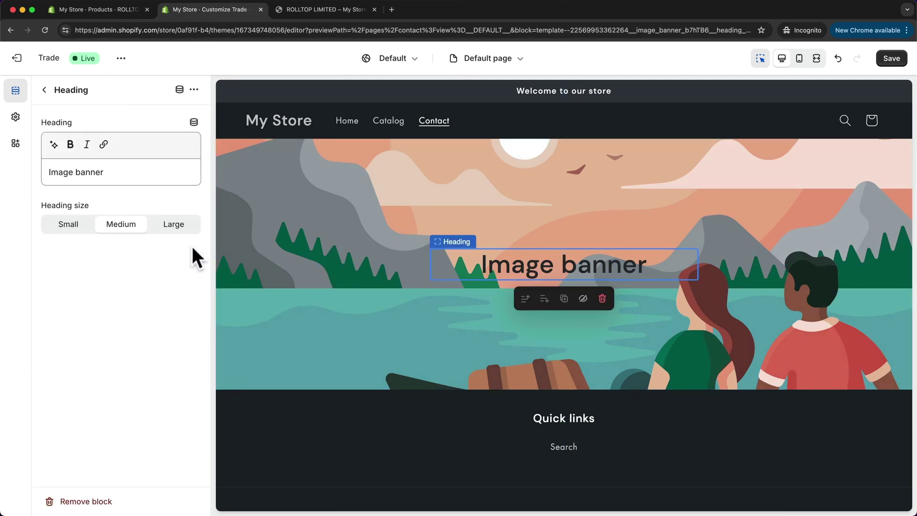
click(175, 231)
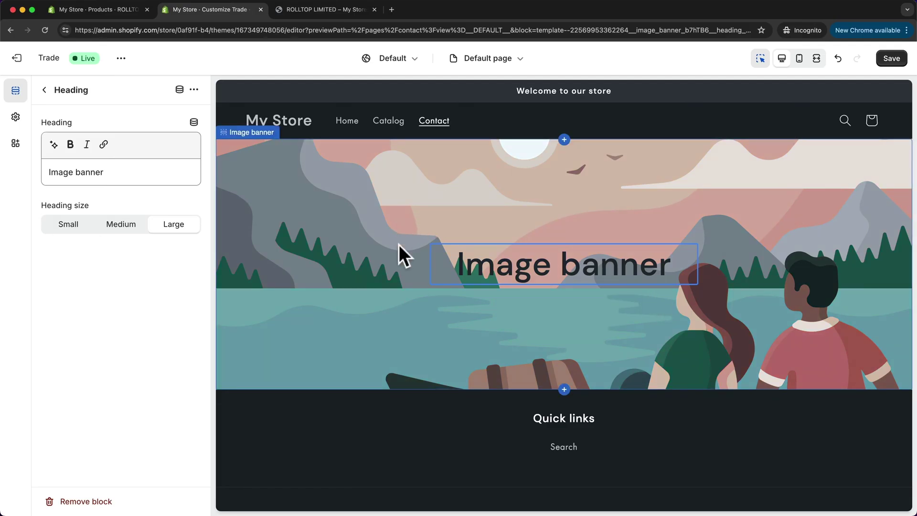
click(883, 61)
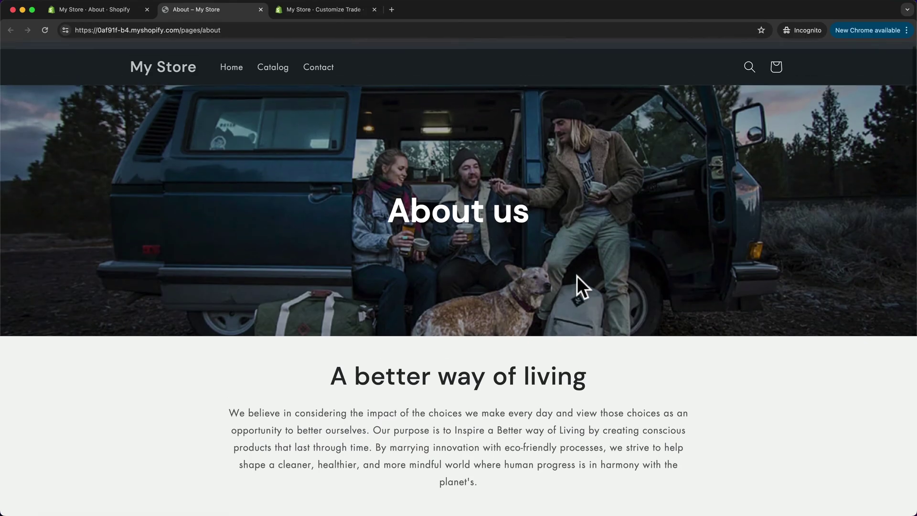
- Switch to the theme editor and create a page template named faq based on Default page
scroll(577, 276, up, 1)
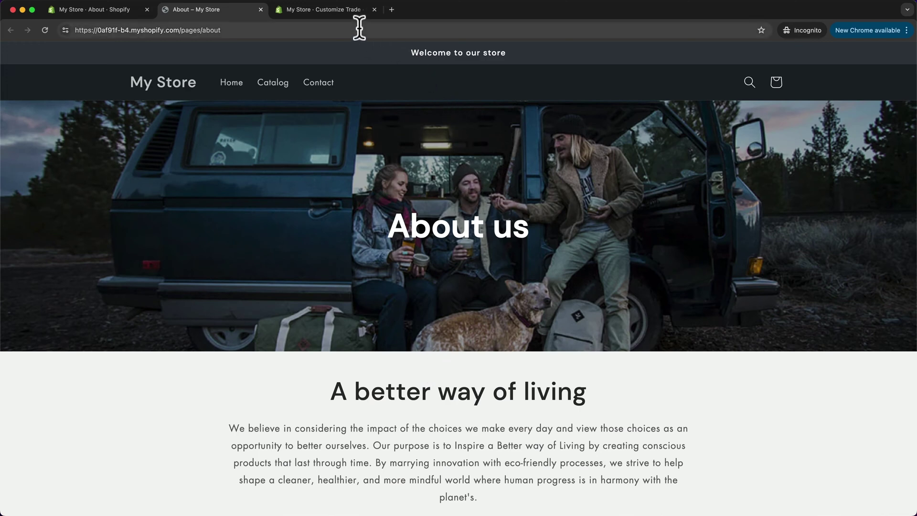
click(332, 10)
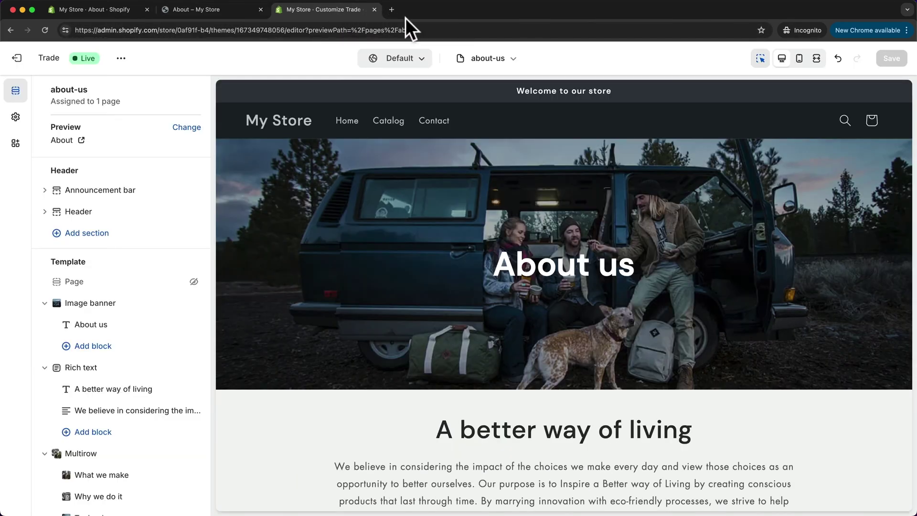
click(491, 61)
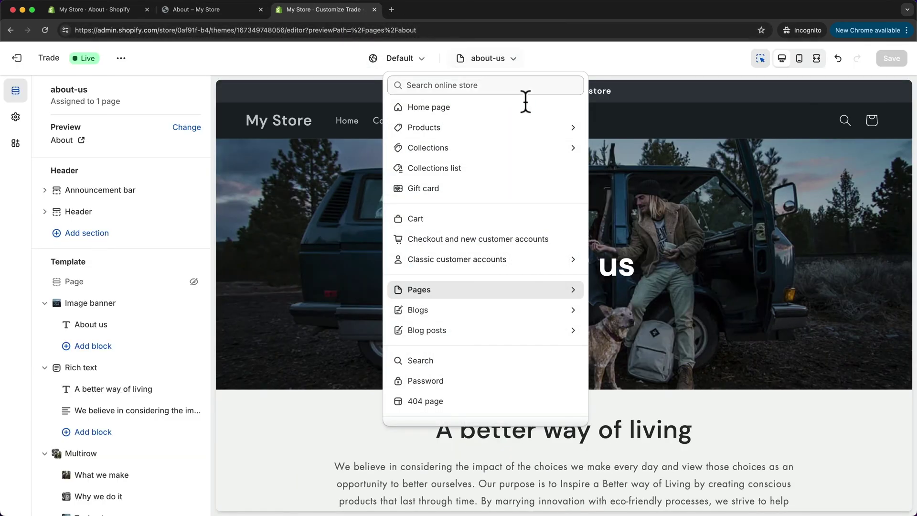
click(491, 289)
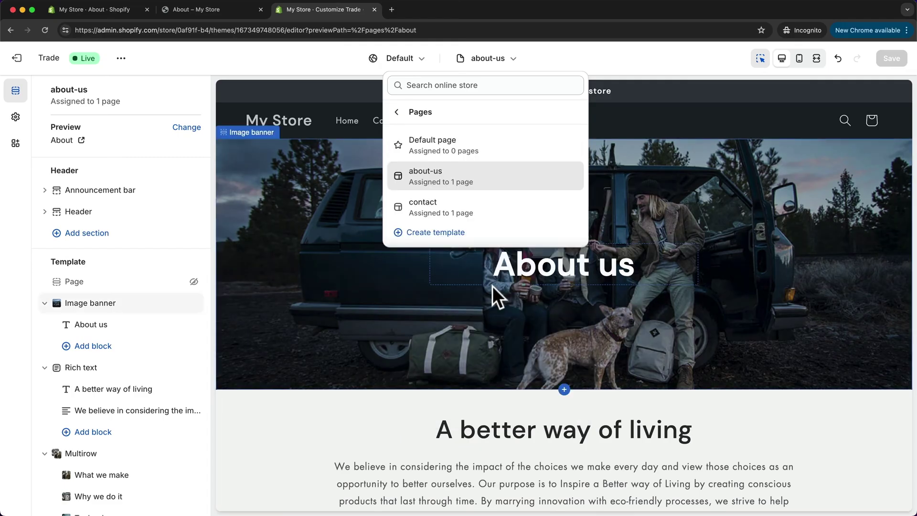
click(440, 234)
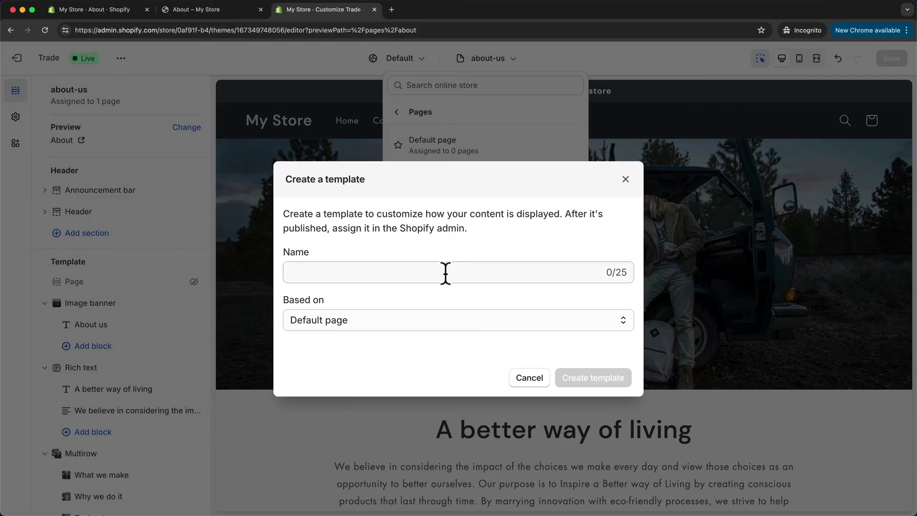
click(416, 272)
text(faq)
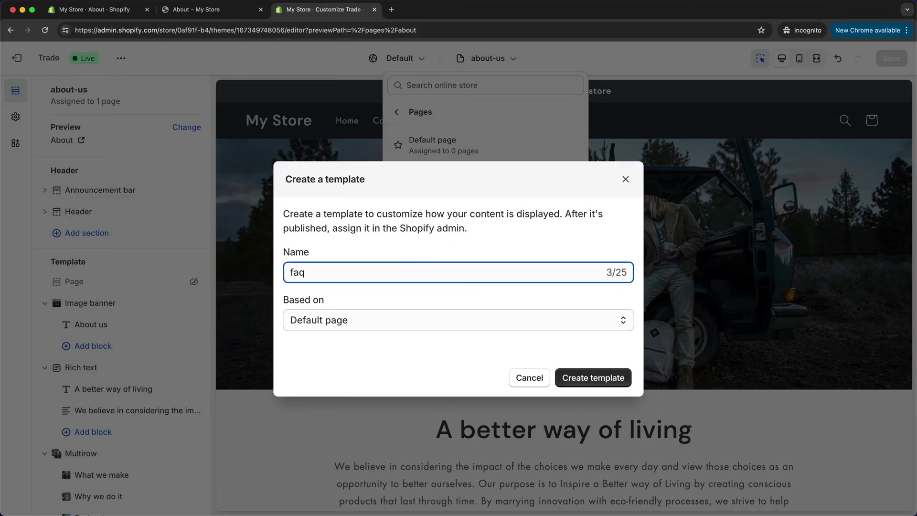
click(589, 378)
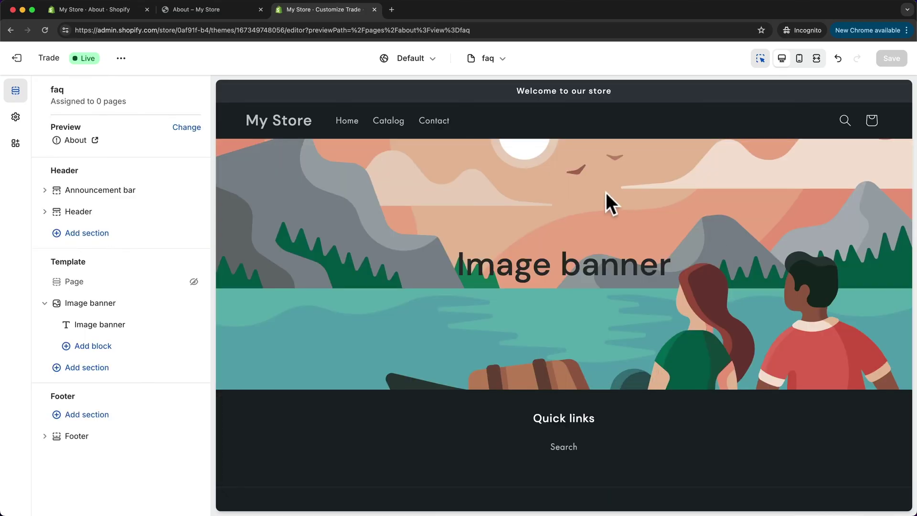
- Change the image banner's heading text to FAQ and make it bold
click(524, 272)
drag(113, 172, 40, 171)
text(FAQ)
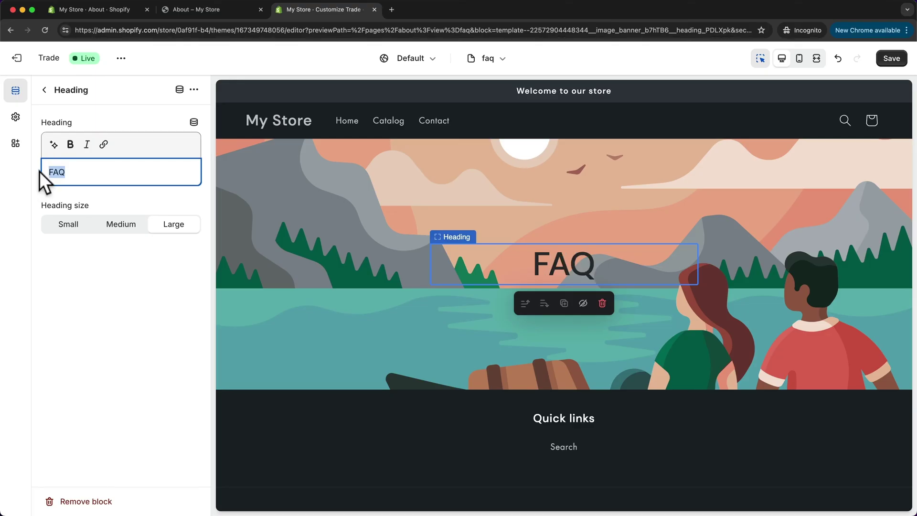
click(71, 145)
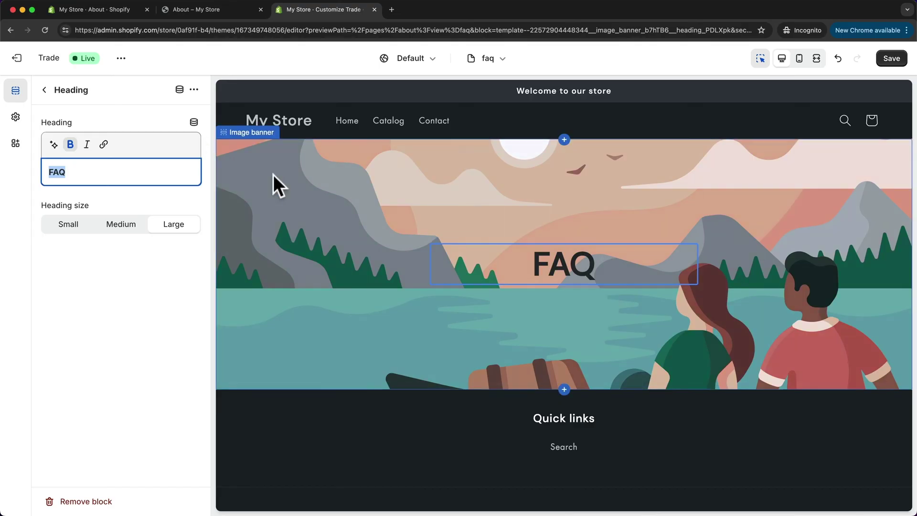
- Add the faq JPG file as the image banner's first image
click(303, 184)
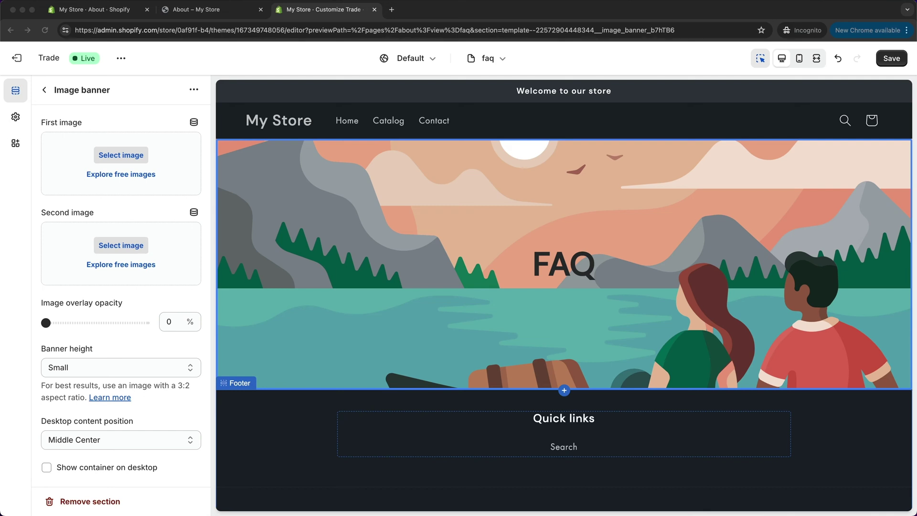
drag(399, 460, 133, 191)
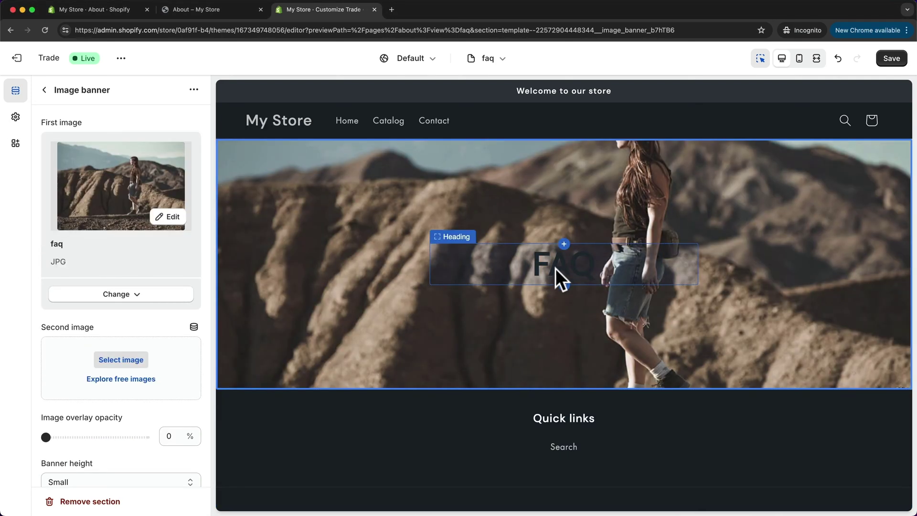
click(45, 90)
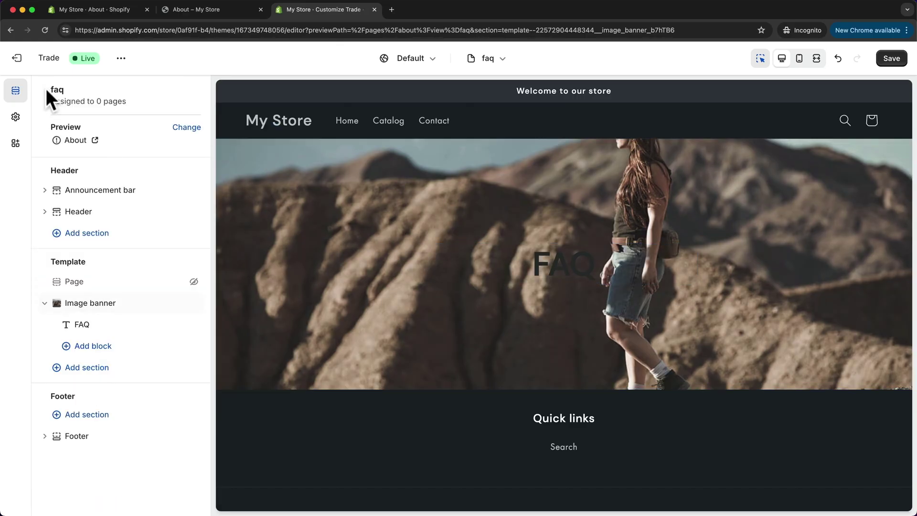
- Set the image banner's color scheme to Scheme 4
click(119, 308)
scroll(138, 319, down, 3)
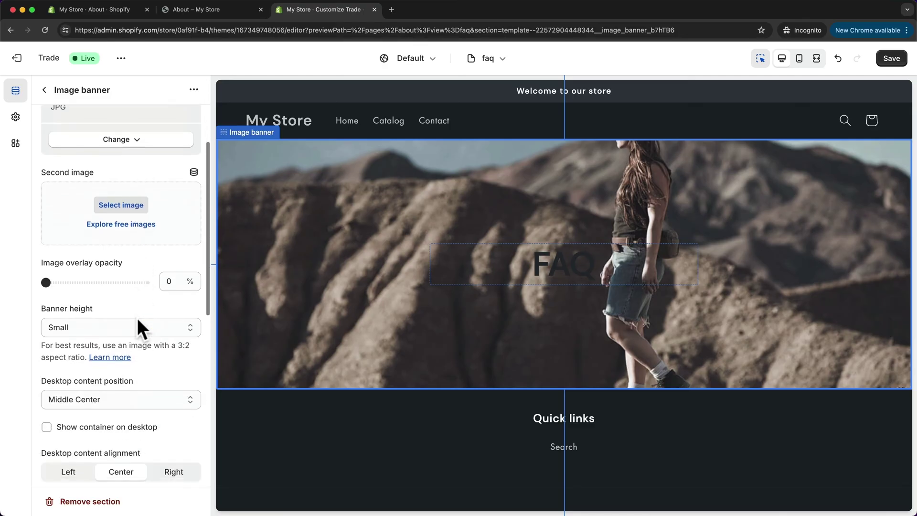
scroll(138, 319, down, 5)
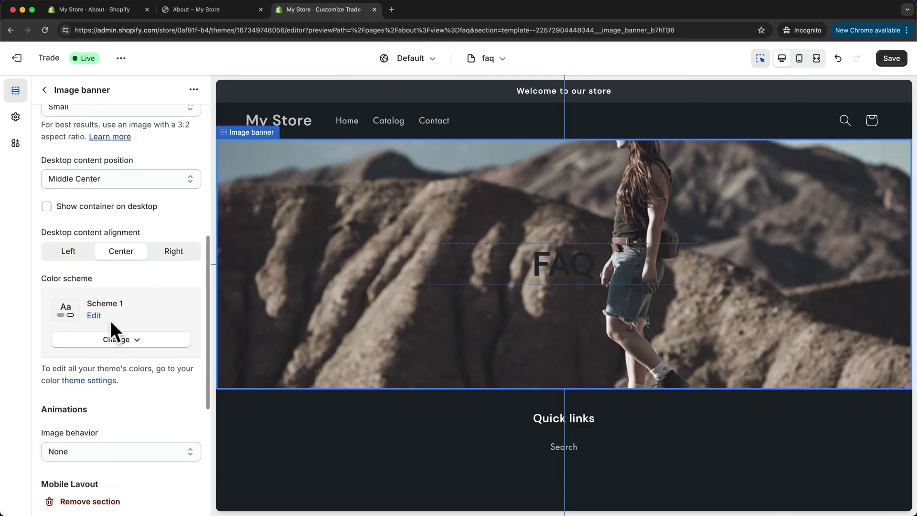
click(115, 339)
click(130, 466)
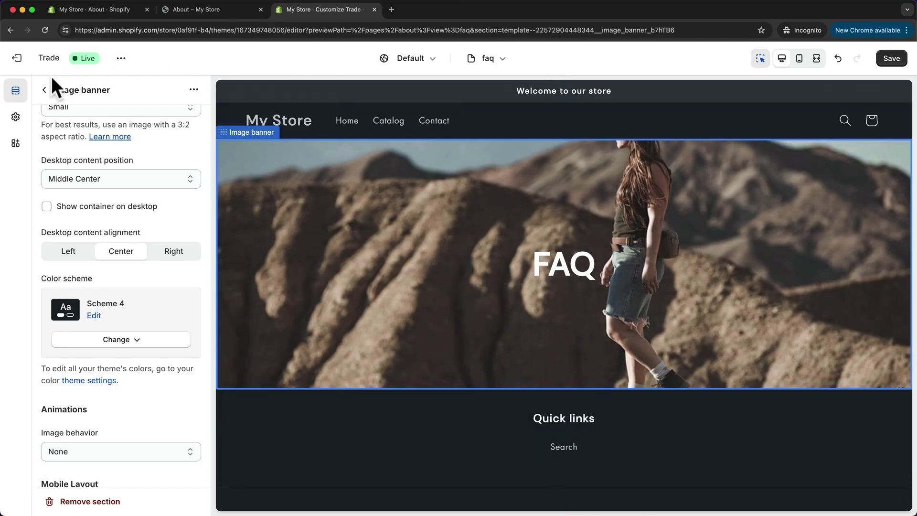
- Add a Collapsible content section below the image banner
click(45, 90)
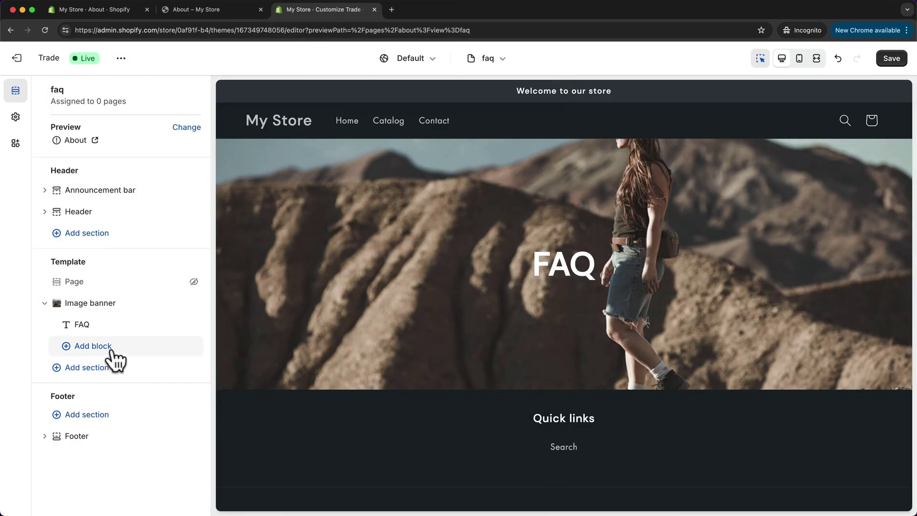
click(90, 366)
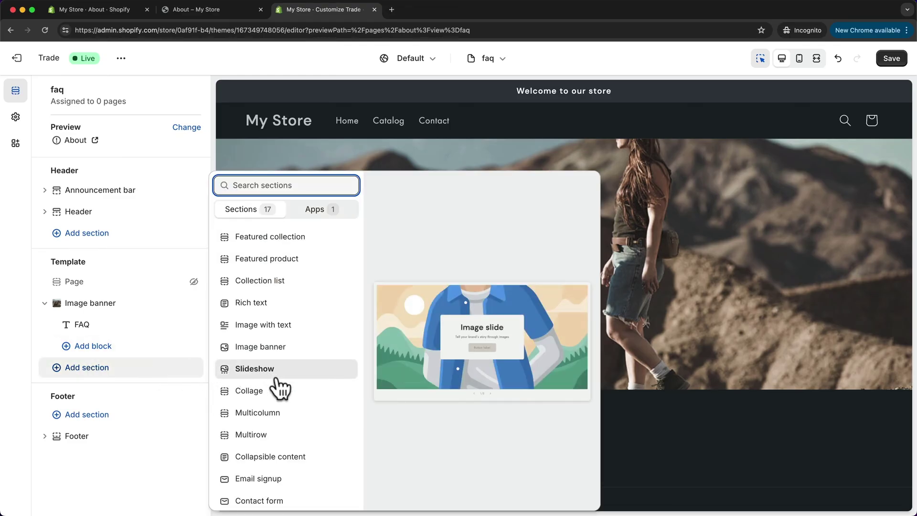
click(304, 458)
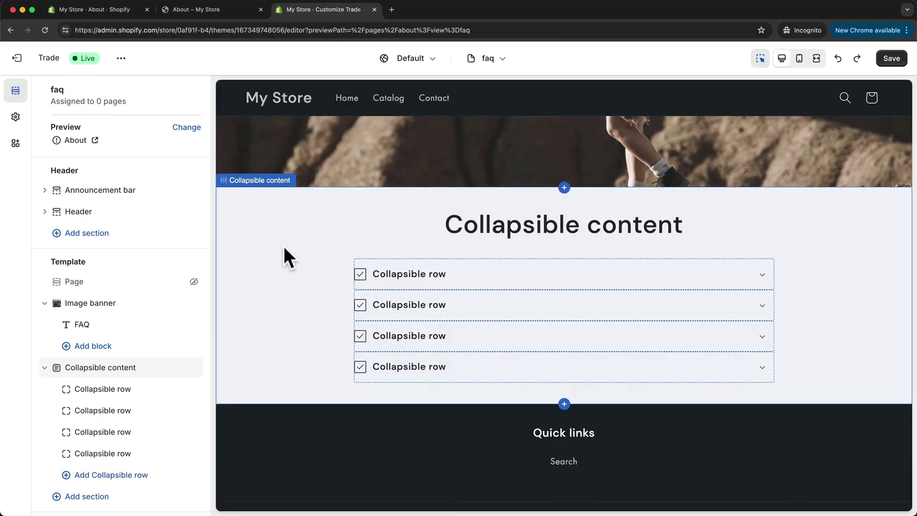
- Change the Collapsible content section's heading to "Find your answers here"
click(277, 215)
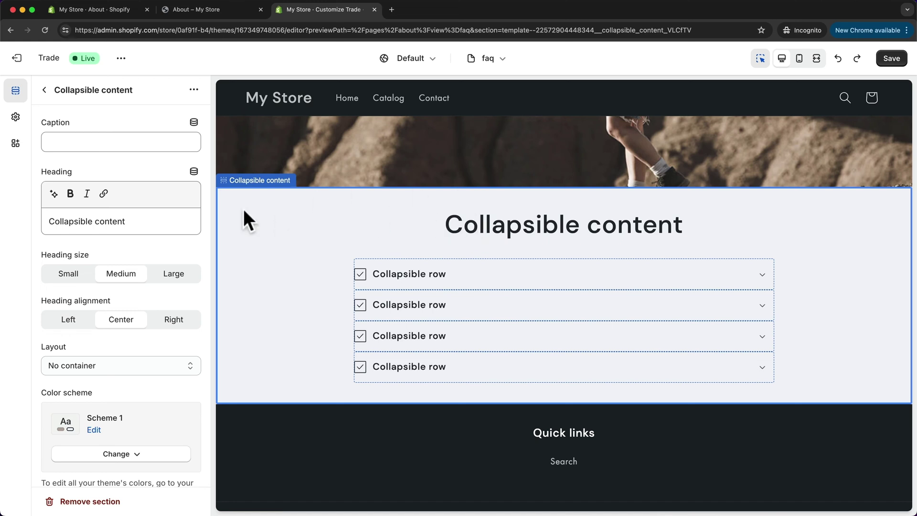
drag(126, 221, 41, 219)
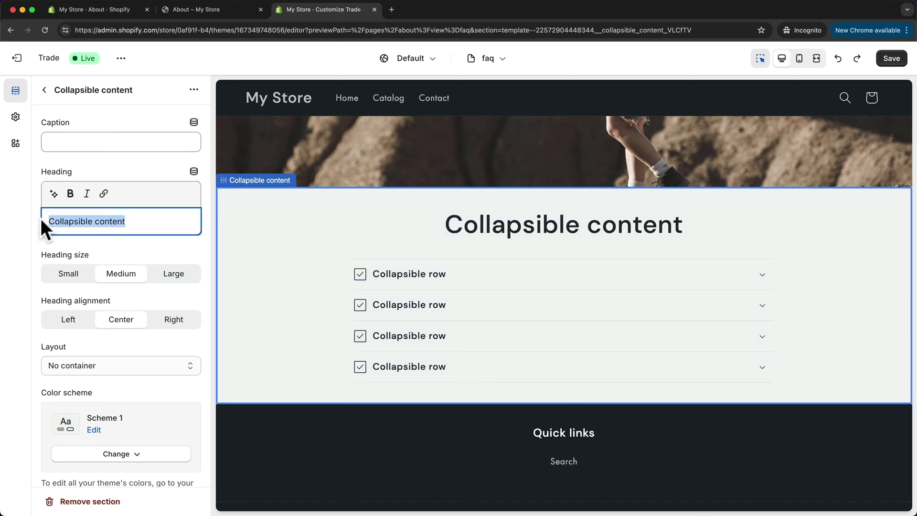
text(Find your answers here)
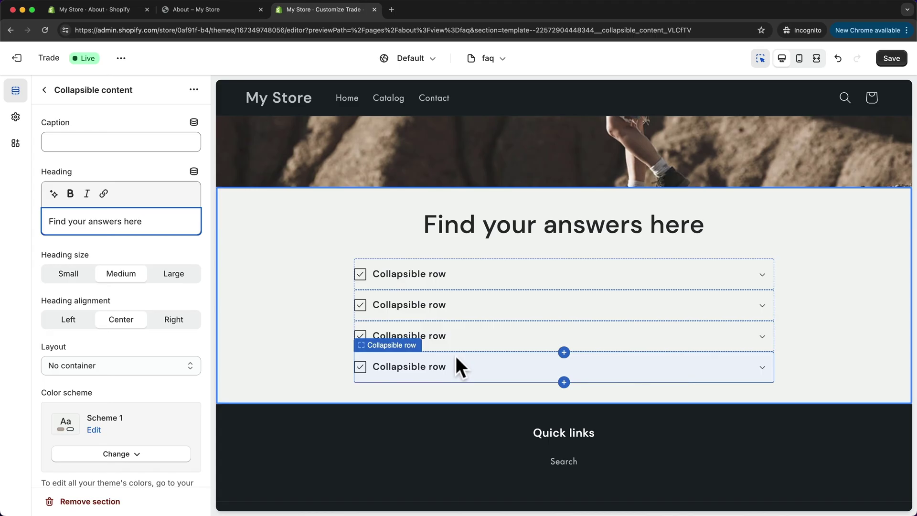
- Delete three of the four collapsible rows from the Collapsible content section, keeping a single row
click(45, 90)
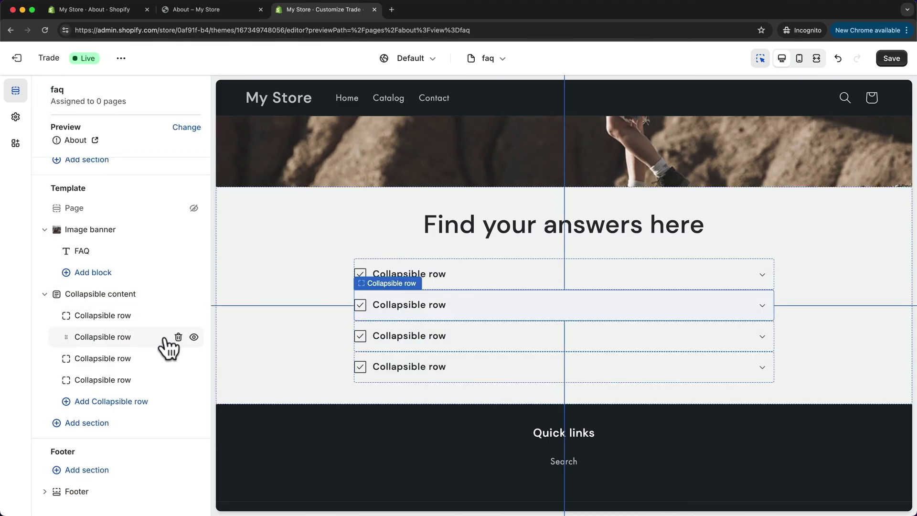
click(178, 336)
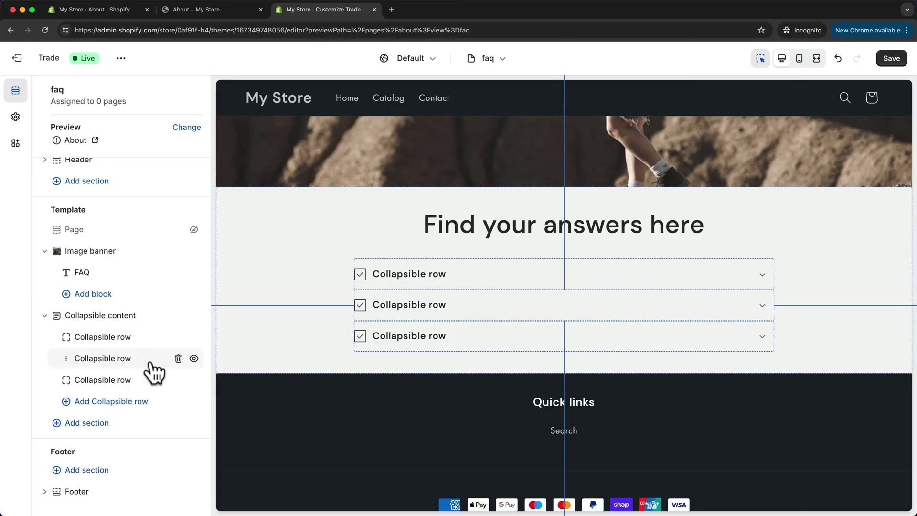
click(178, 358)
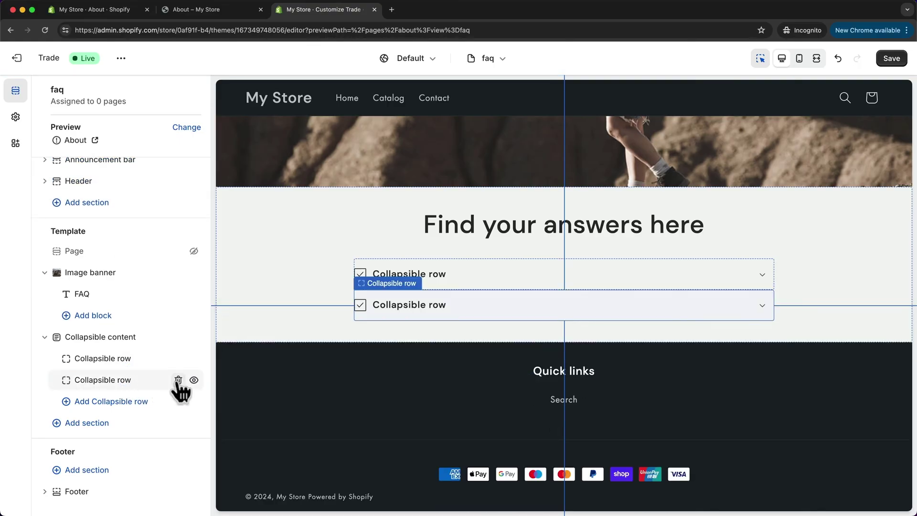
click(177, 379)
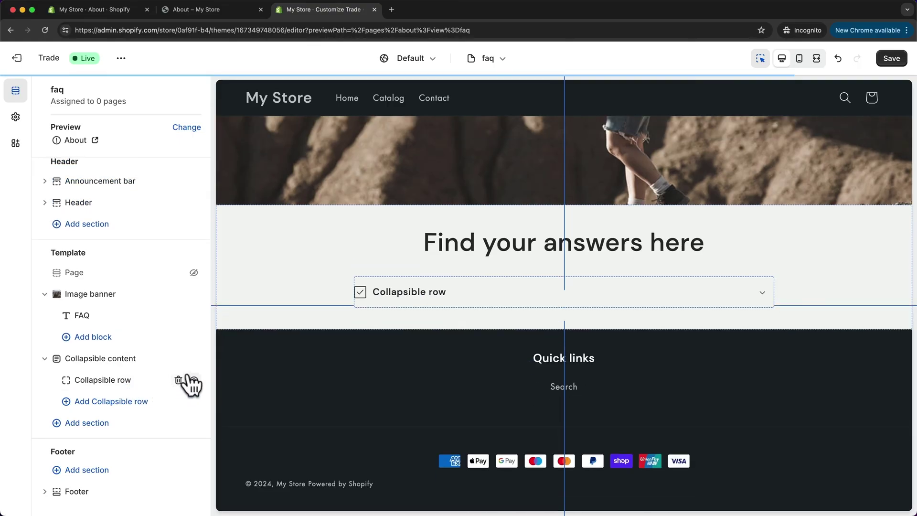
- Set the remaining collapsible row's icon to None
click(130, 384)
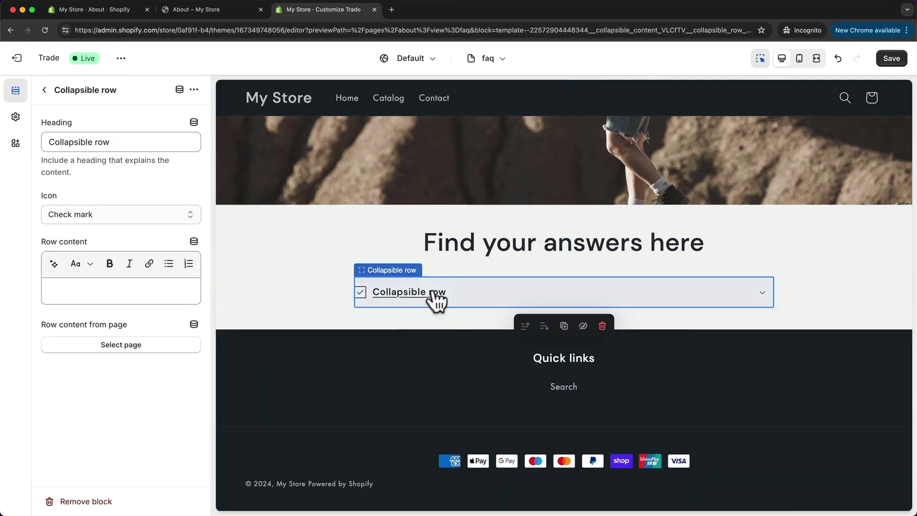
click(62, 213)
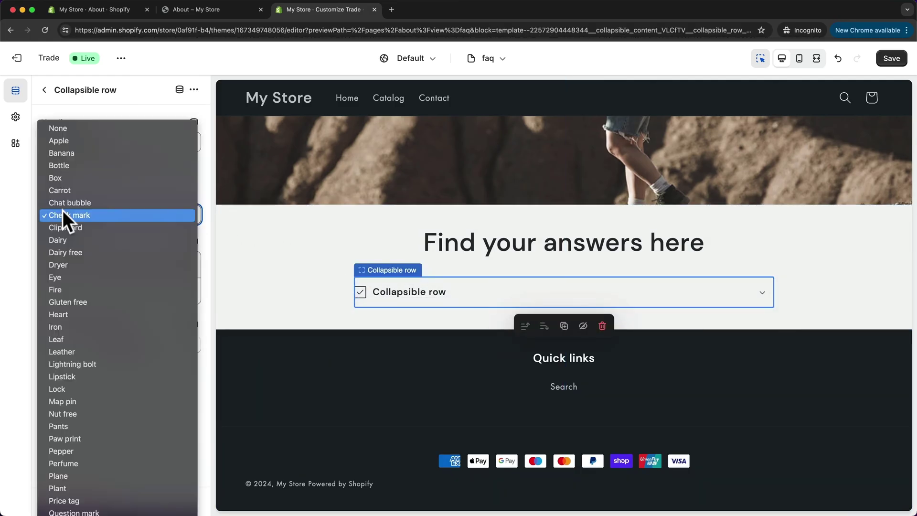
click(111, 130)
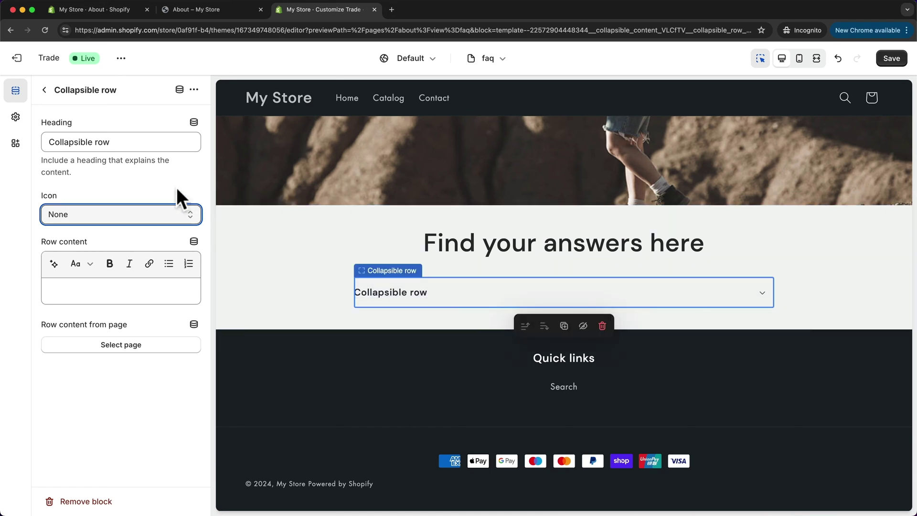
- Duplicate the icon-free collapsible row four times
click(194, 89)
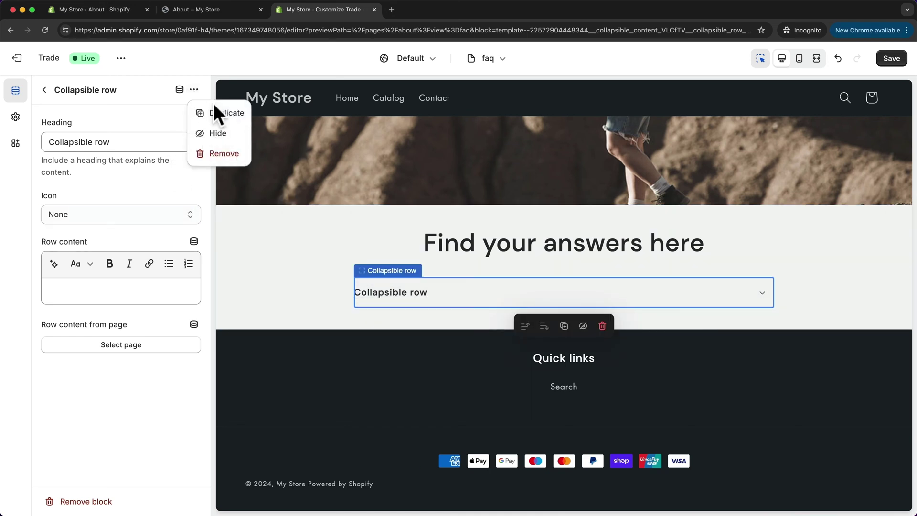
click(214, 112)
click(194, 89)
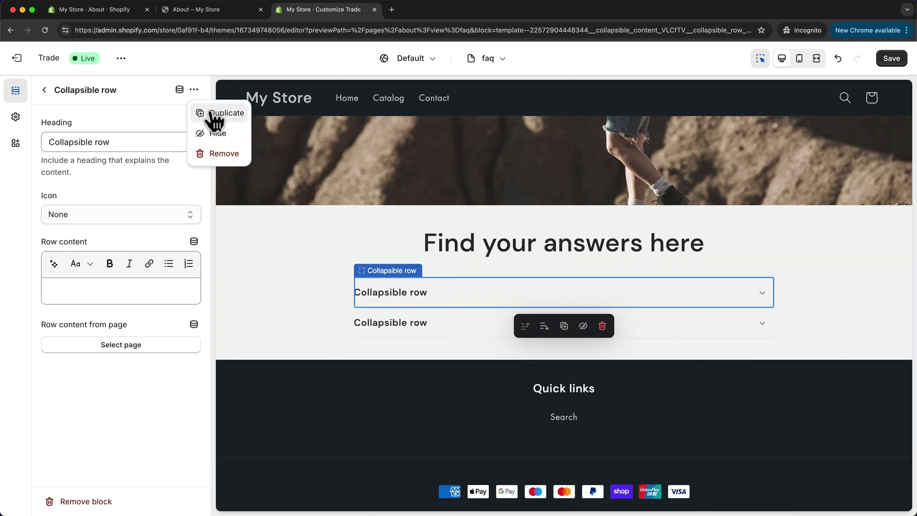
click(212, 112)
click(193, 89)
click(210, 111)
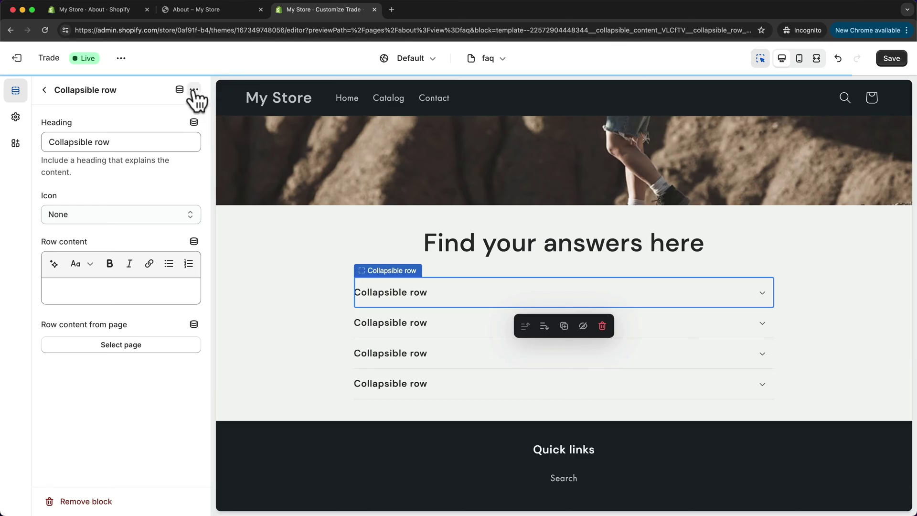
click(194, 89)
click(212, 112)
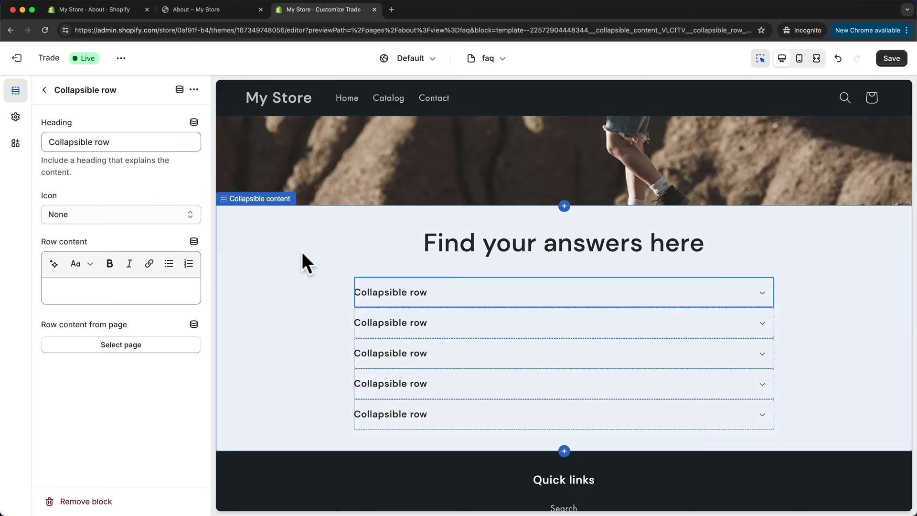
- Title the first row "How long does shipping take?" and add content saying shipping costs vary by destination and item count, with the fee shown at checkout
mouse_move(426, 308)
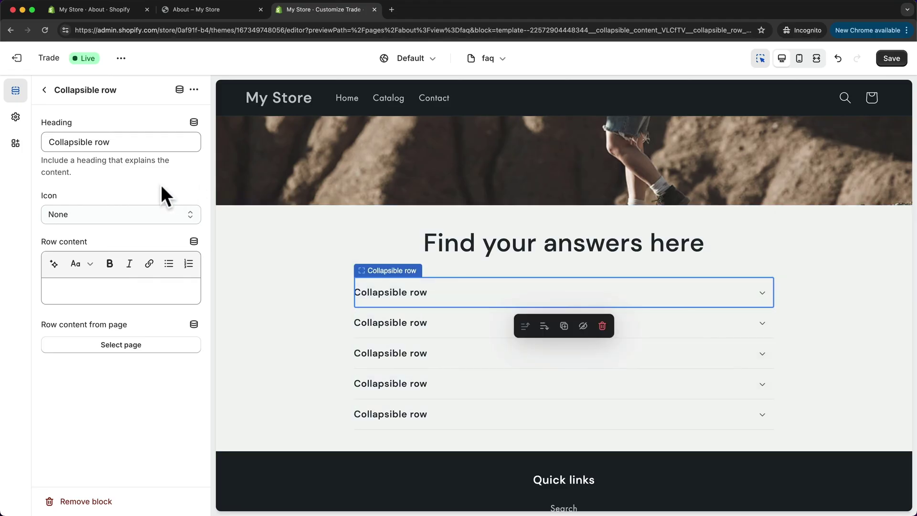
drag(125, 139, 44, 141)
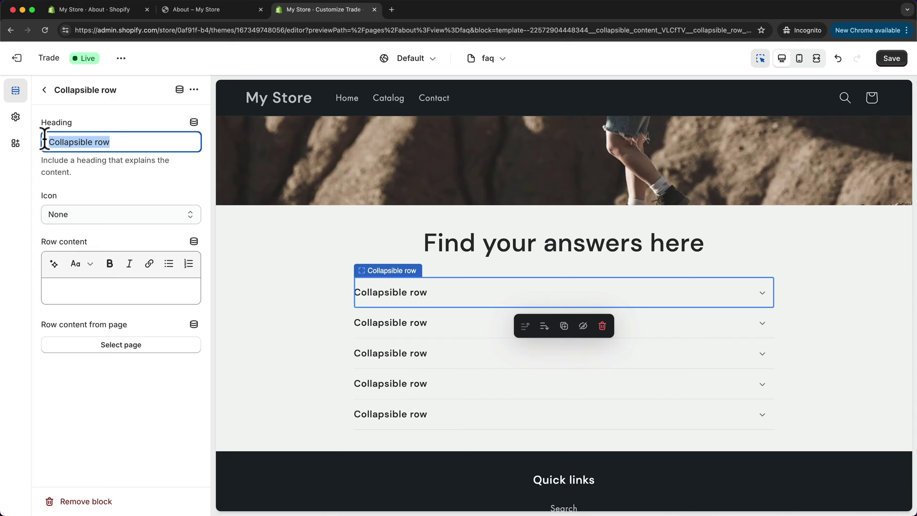
text(How long does shipping take?)
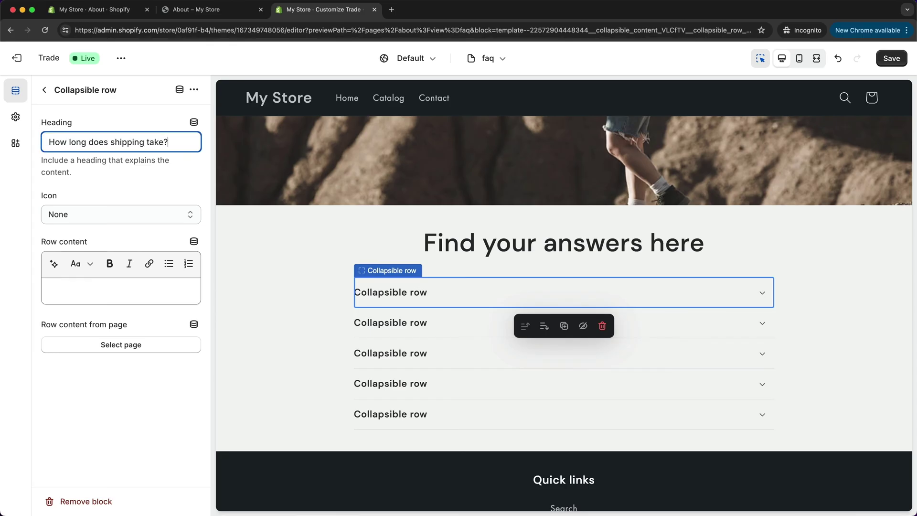
click(100, 285)
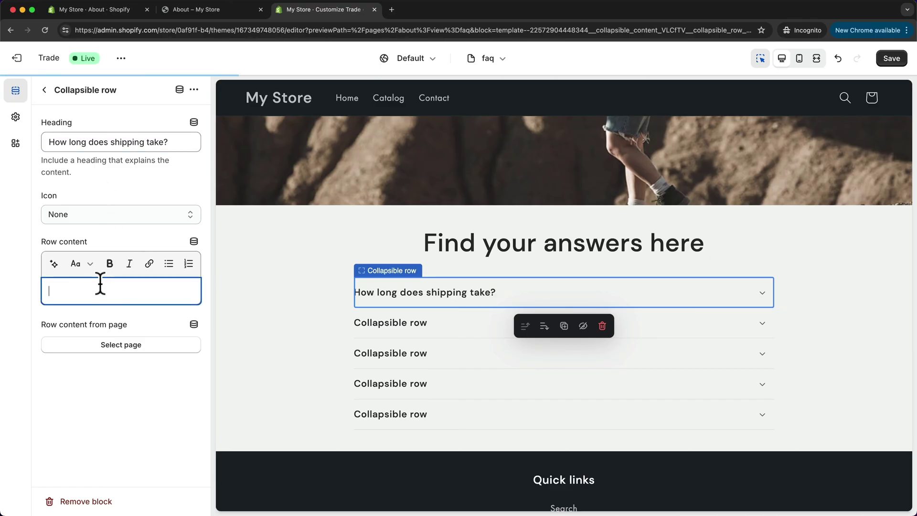
text(Shipping costs will vary depending on the shipping destination and the number of items that you purchase. The correct amount of shipping fee will show up at the checkout page.)
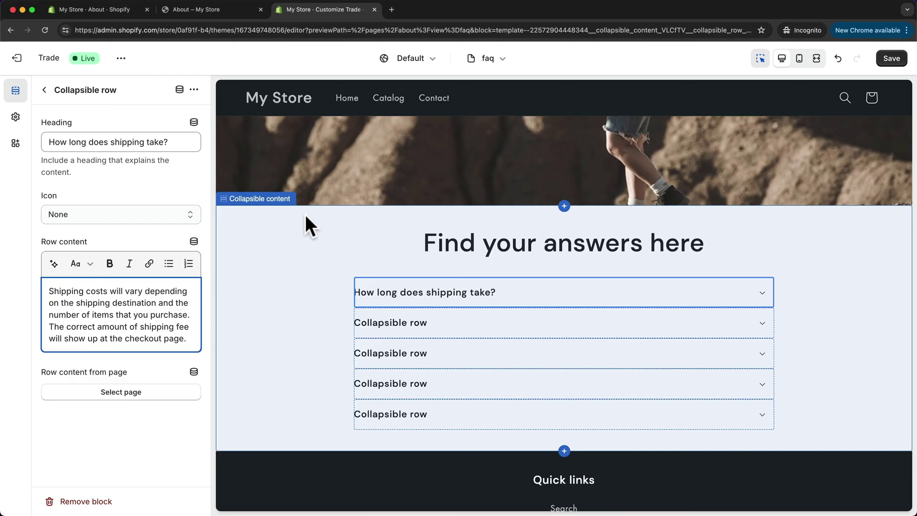
- Expand the "How long does shipping take?" row in the preview to check how its answer displays
click(473, 329)
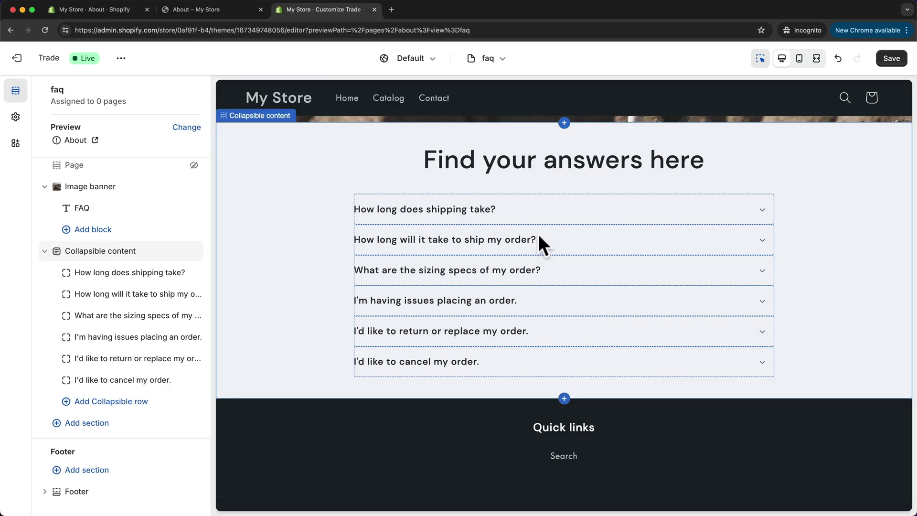
click(532, 214)
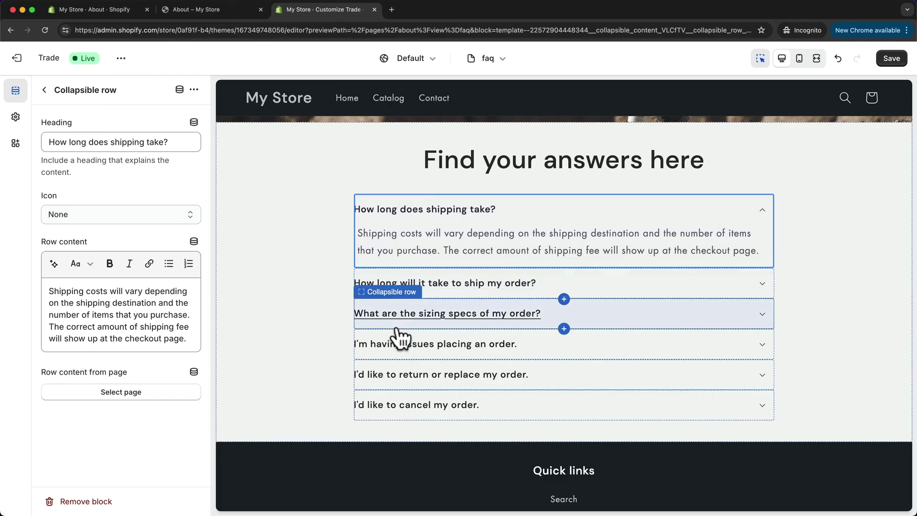
click(45, 90)
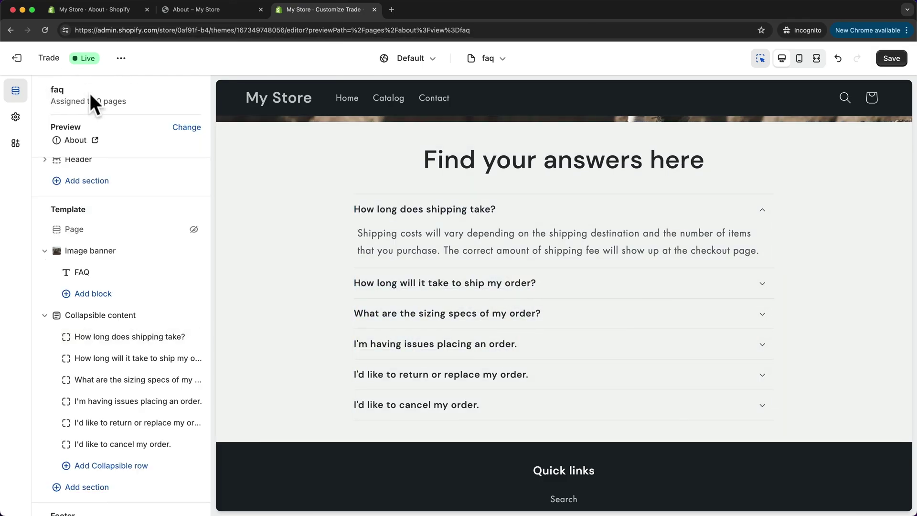
- Add a Rich text section below the Collapsible content section in the template
scroll(114, 356, down, 3)
click(80, 422)
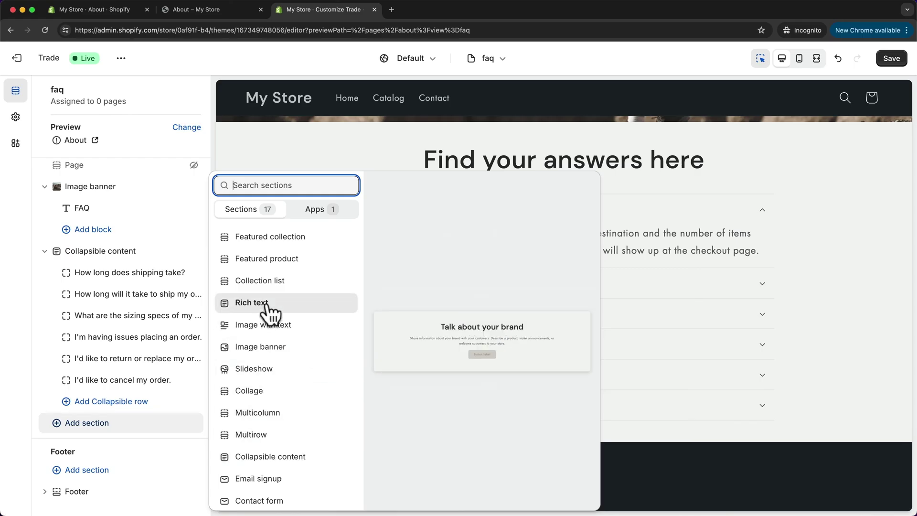
click(268, 306)
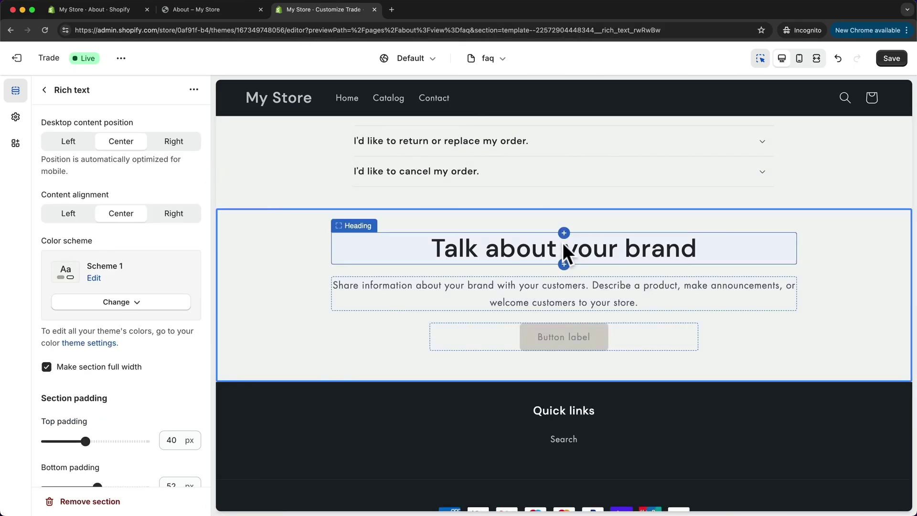
- Change the Rich text section's heading to "Couldn't find your answer?" and set its size to Small
click(562, 242)
drag(153, 170, 27, 164)
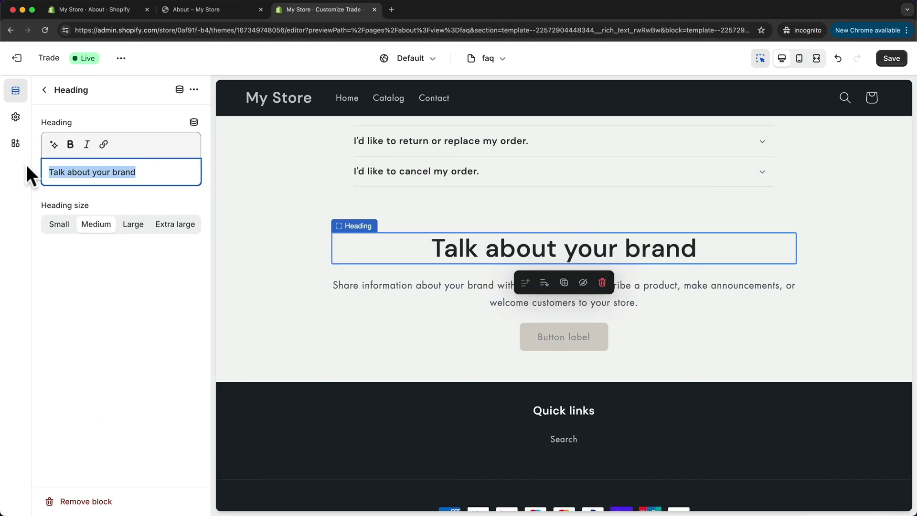
text(Couldn't find your answer?)
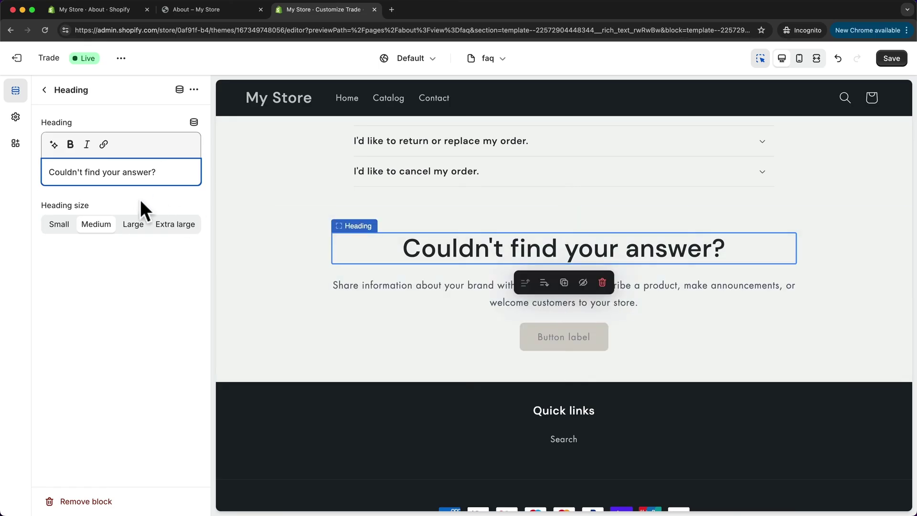
click(59, 224)
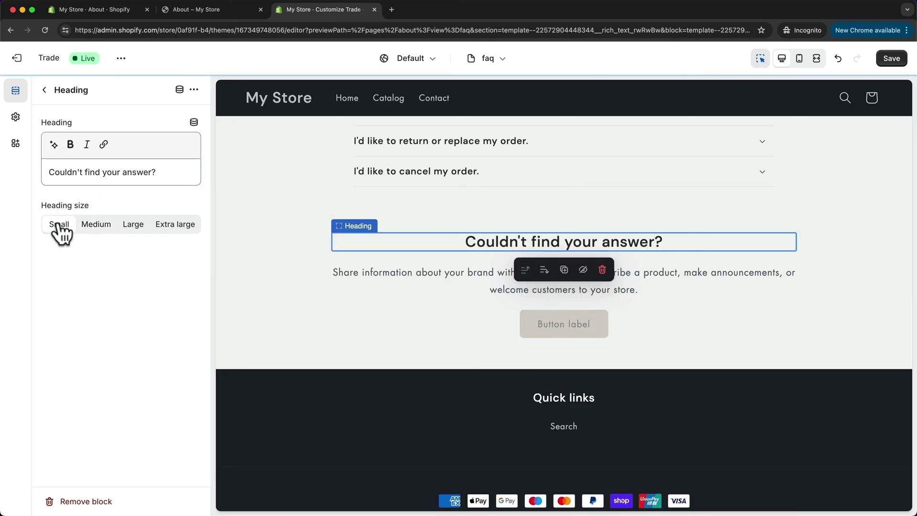
- Replace the Rich text description with a note starting "We're here to help." that invites customers to reach out directly to the team
click(563, 273)
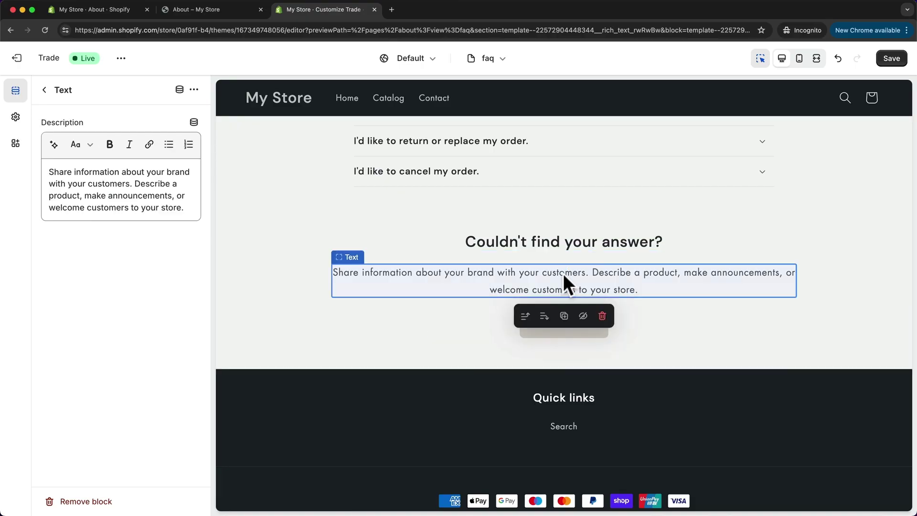
drag(185, 208, 51, 171)
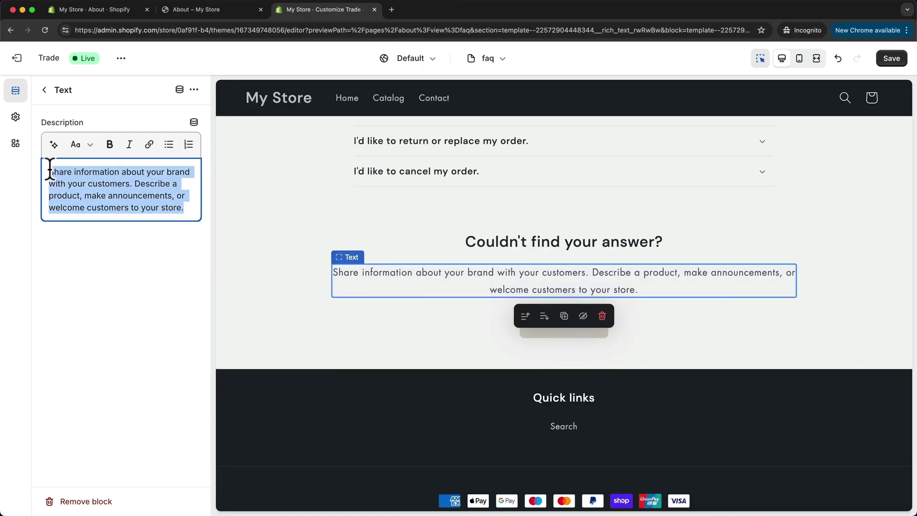
text(We’re here to help. If you couldn’t find the information you were looking for, please reach out to us directly. Our team is eager to assist you.)
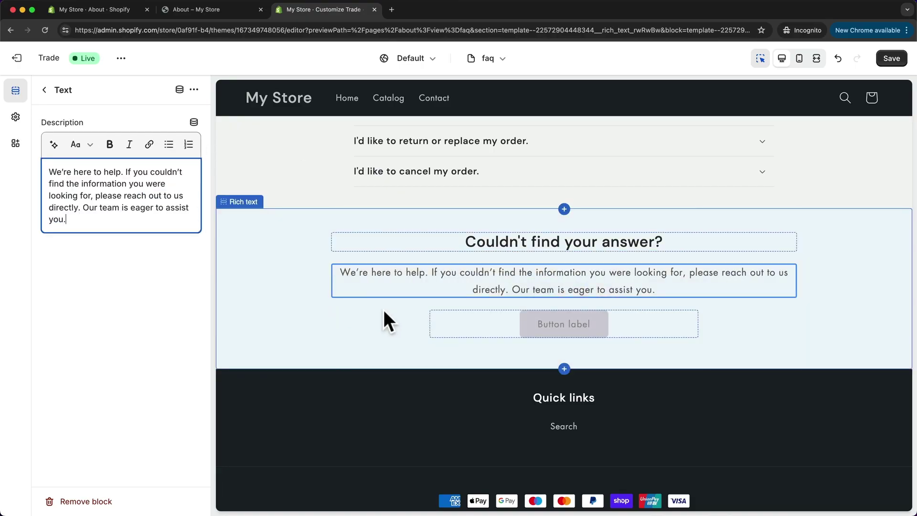
- Link the Rich text section's first button to the Contact page and label it "Contact us"
drag(588, 334, 595, 320)
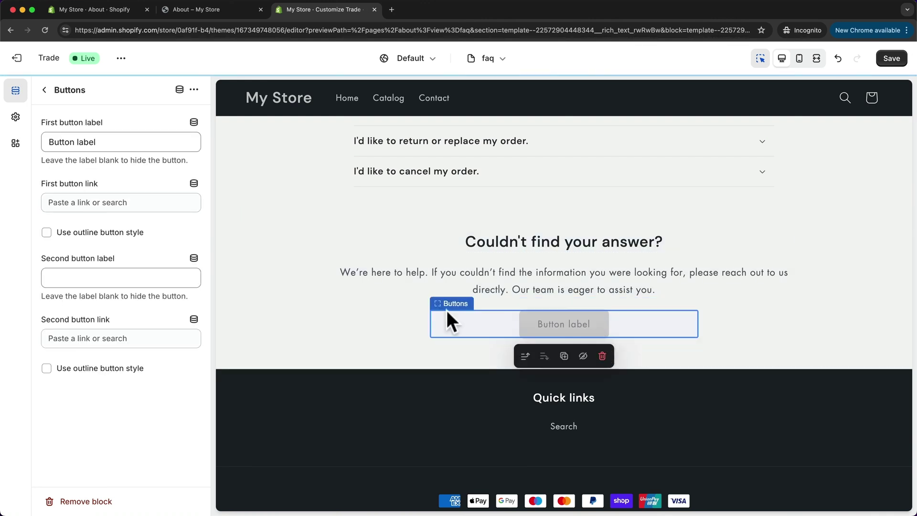
click(102, 202)
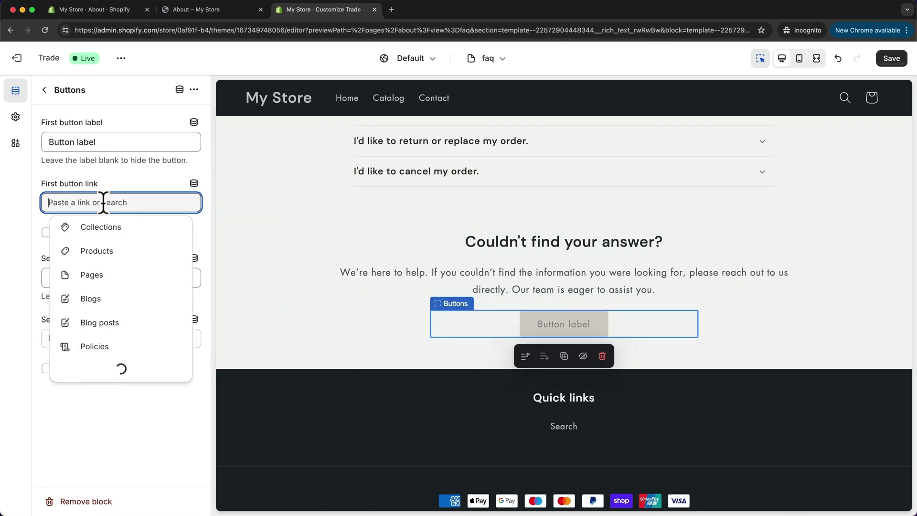
click(104, 274)
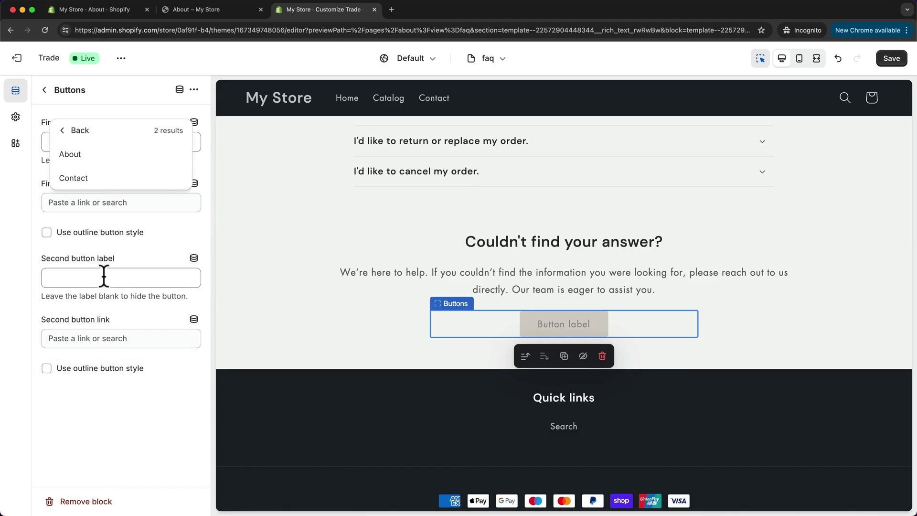
click(83, 179)
drag(106, 143, 48, 140)
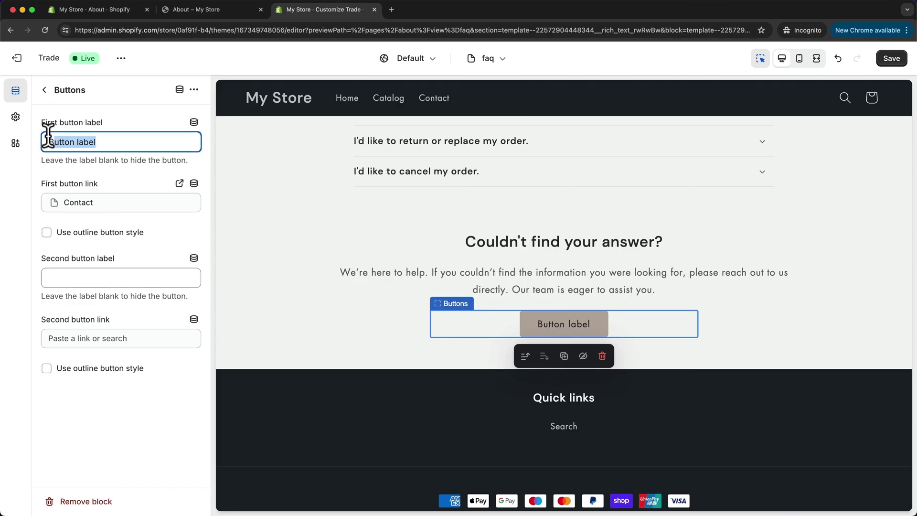
text(Contact us)
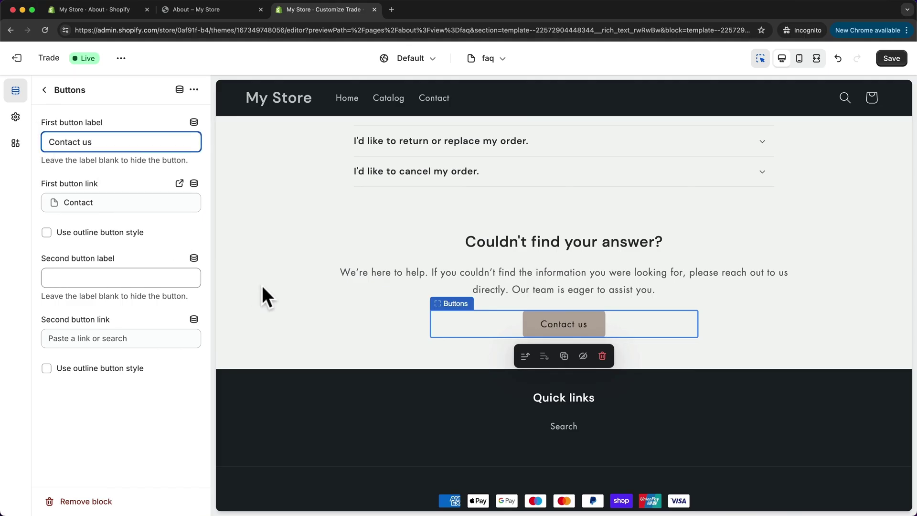
- Save the faq template and review its page preview from the image banner down to the questions
click(891, 58)
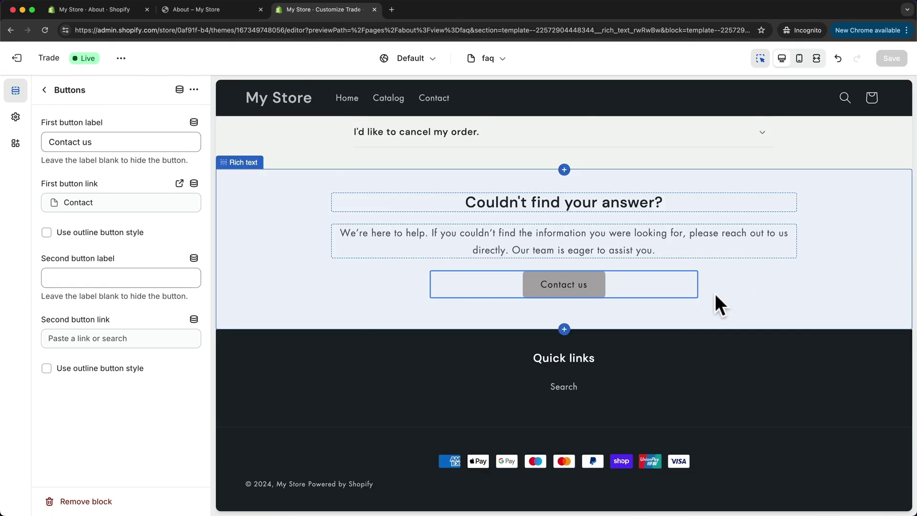
scroll(715, 294, up, 3)
scroll(663, 183, up, 8)
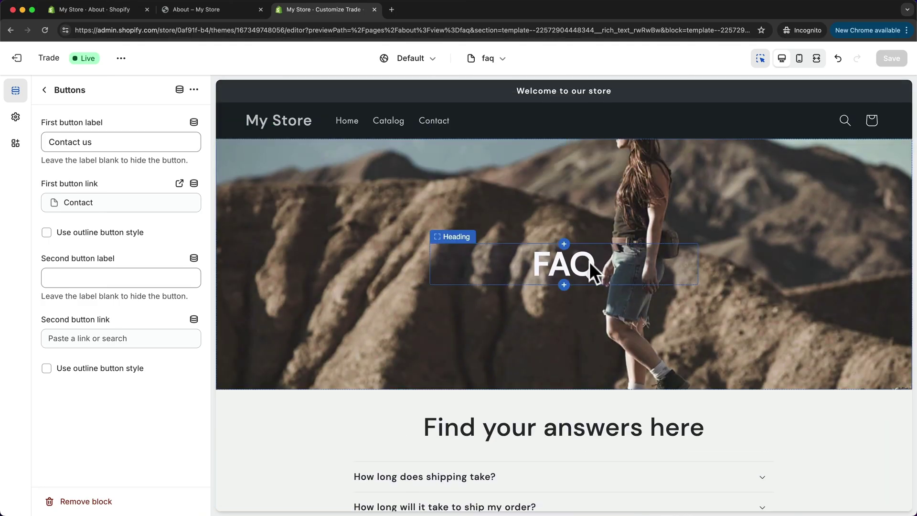
scroll(586, 305, down, 3)
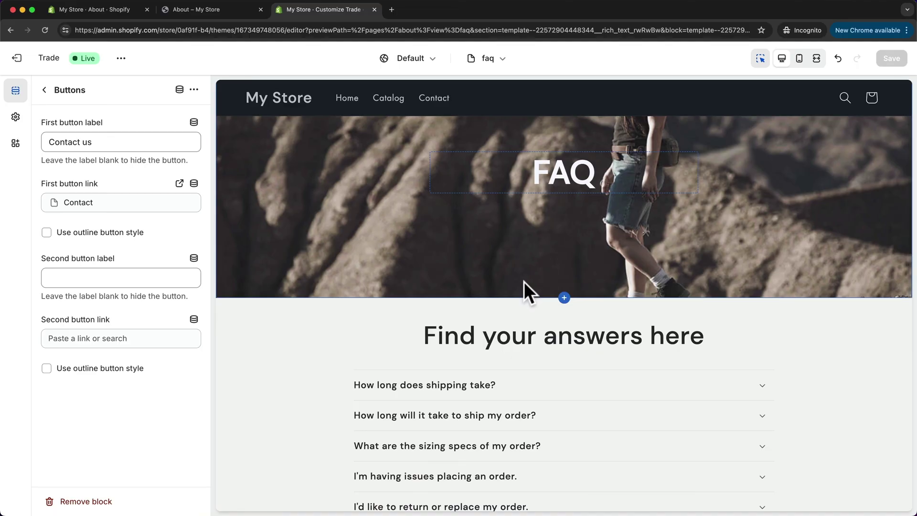
- Add a new online store page titled "FAQ" and assign it the faq theme template
click(105, 6)
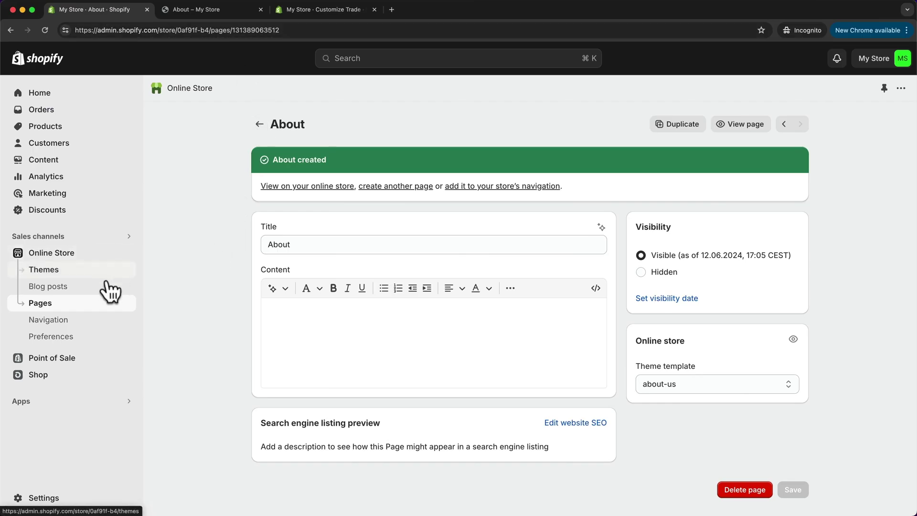
click(42, 306)
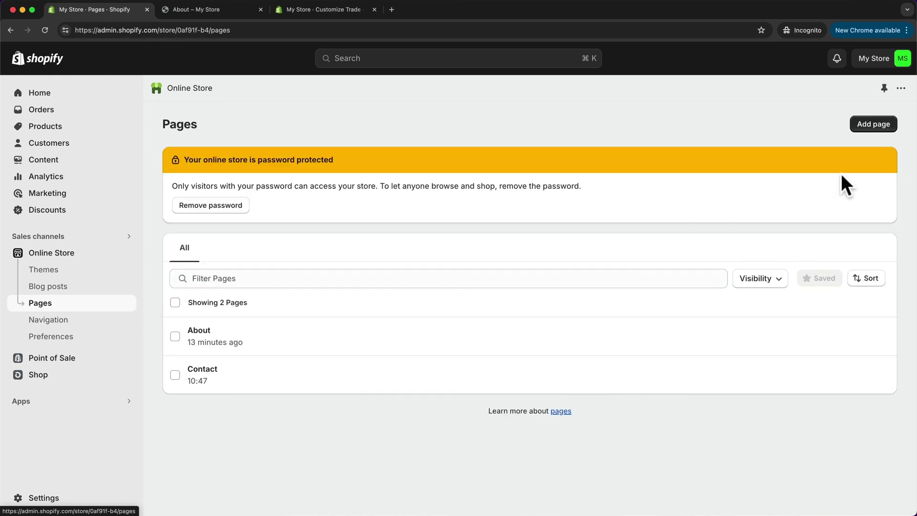
click(873, 124)
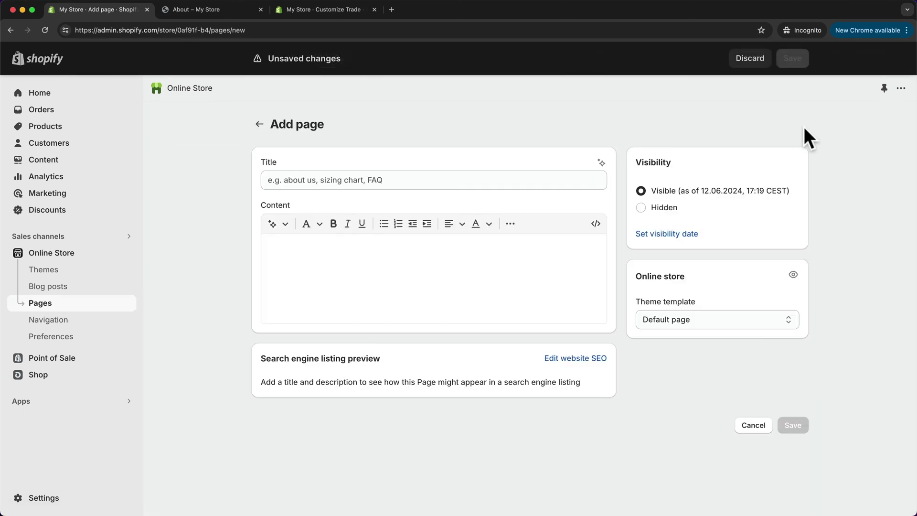
click(367, 180)
text(FAQ)
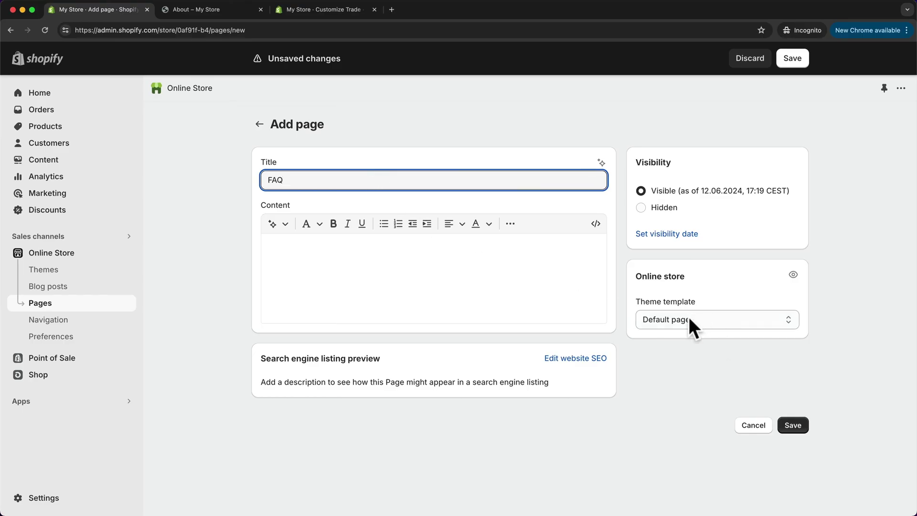
click(688, 318)
click(703, 357)
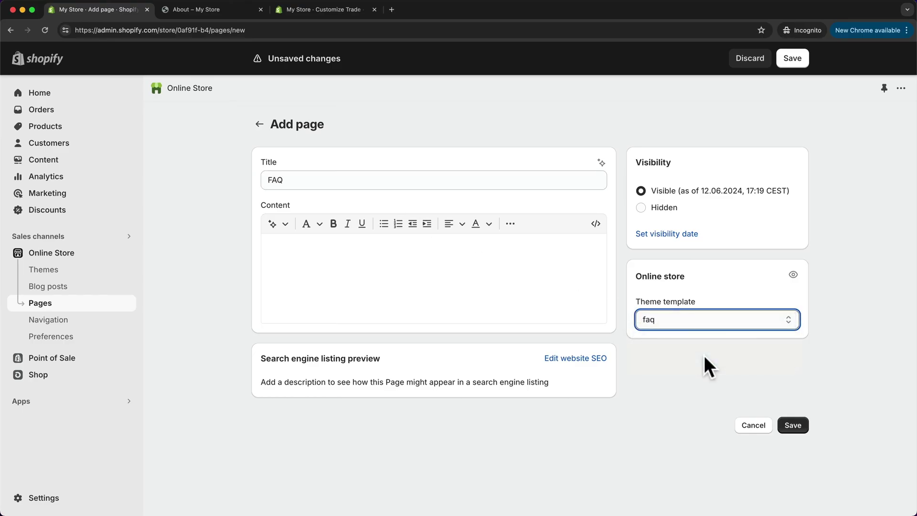